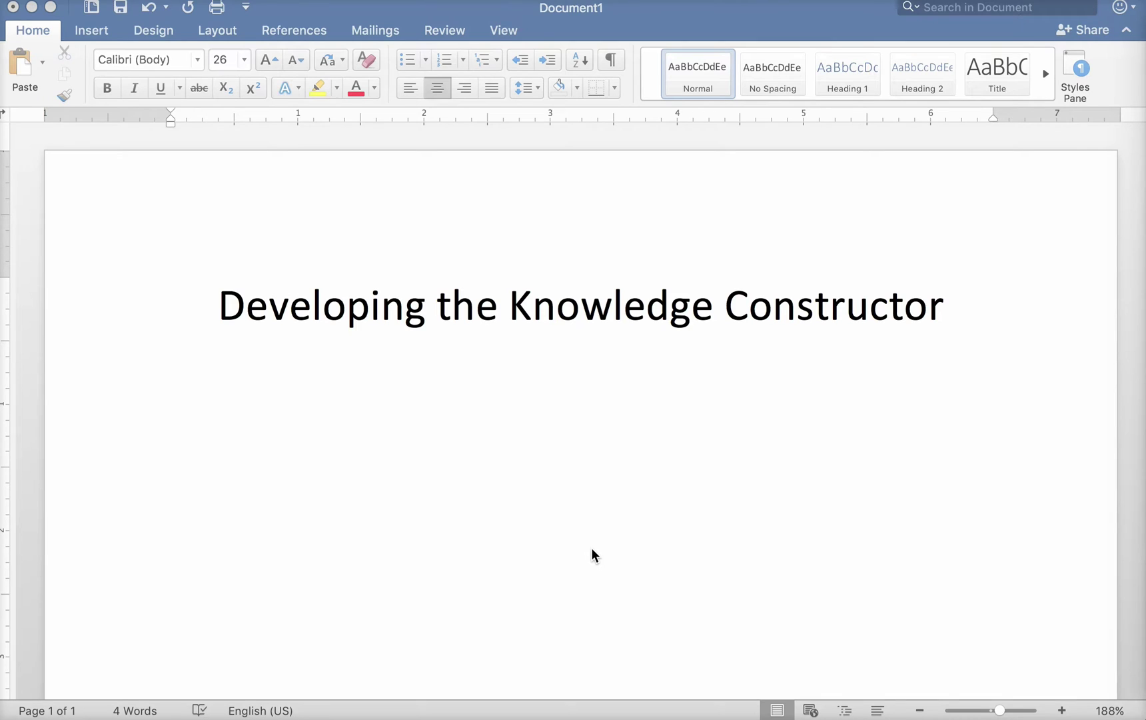
# Step: Show the ISTE Knowledge Constructor indicators 3a–3d in Chrome, then move to the tsunami results
pyautogui.press('super+Tab')
pyautogui.press('Tab')
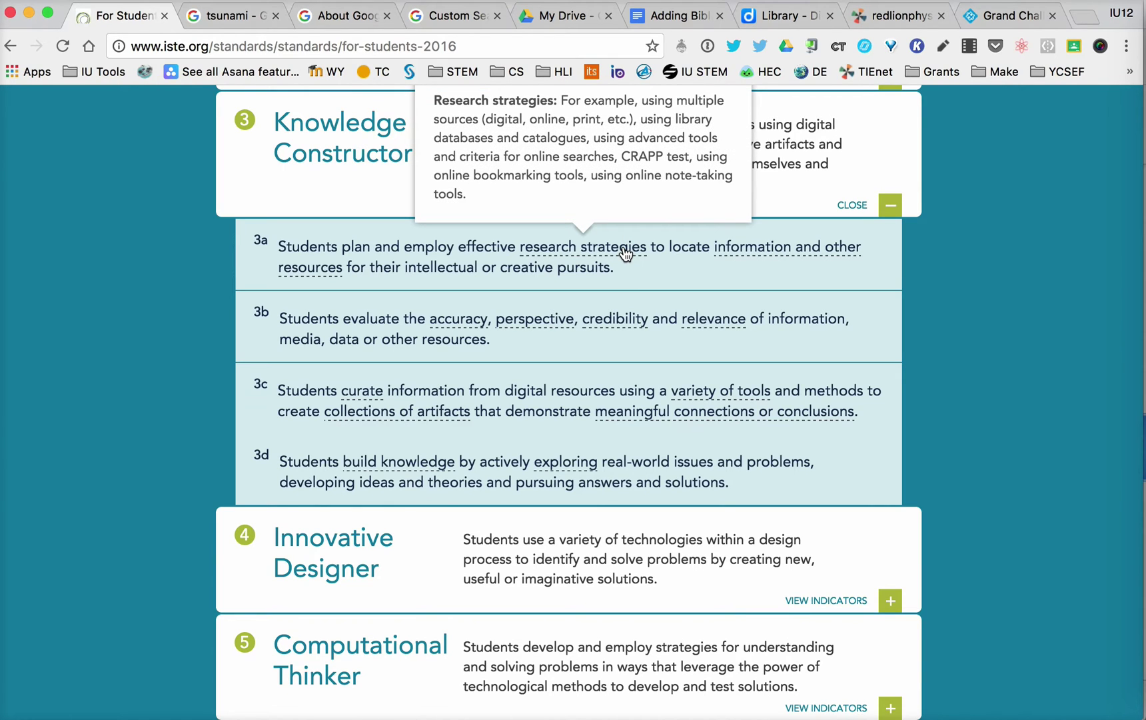
pyautogui.moveTo(714, 320)
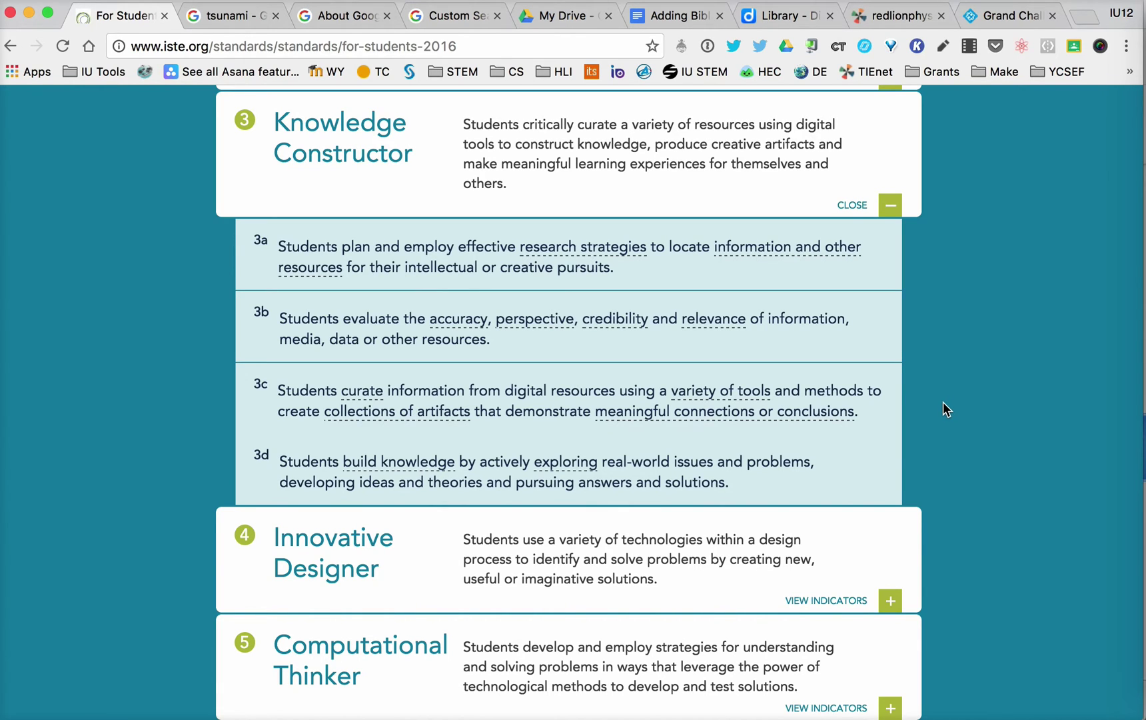
pyautogui.click(230, 20)
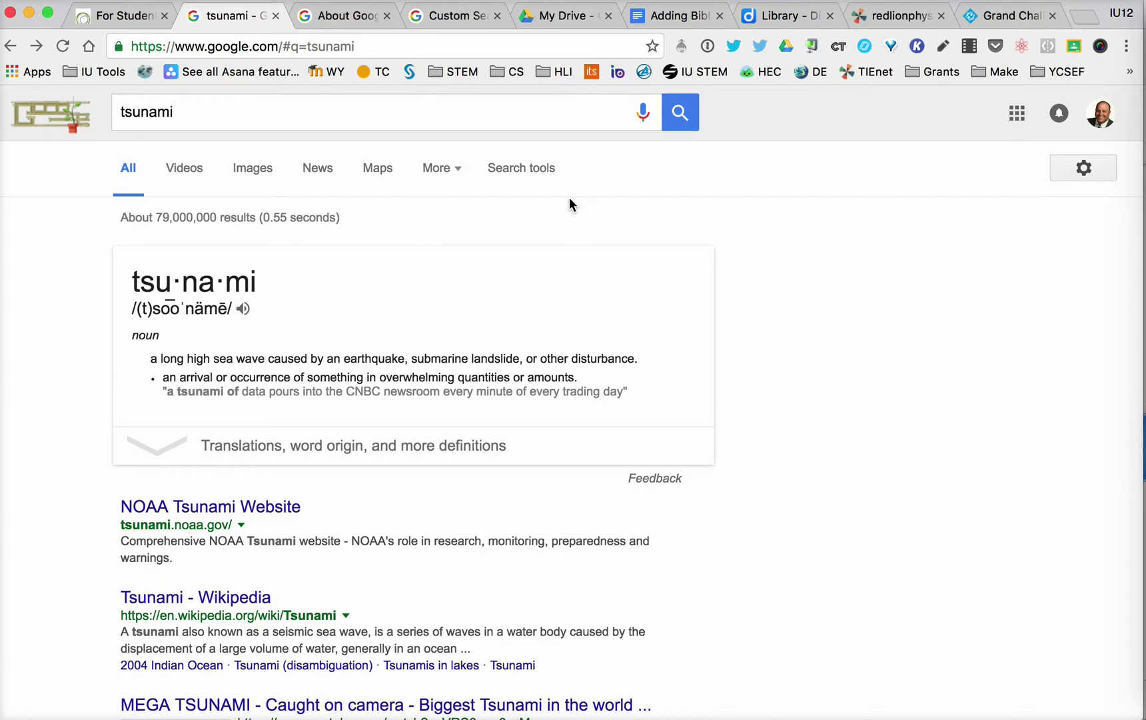
# Step: Browse the tsunami results' time-range and Verbatim filters, then bring up Advanced Search
pyautogui.click(530, 175)
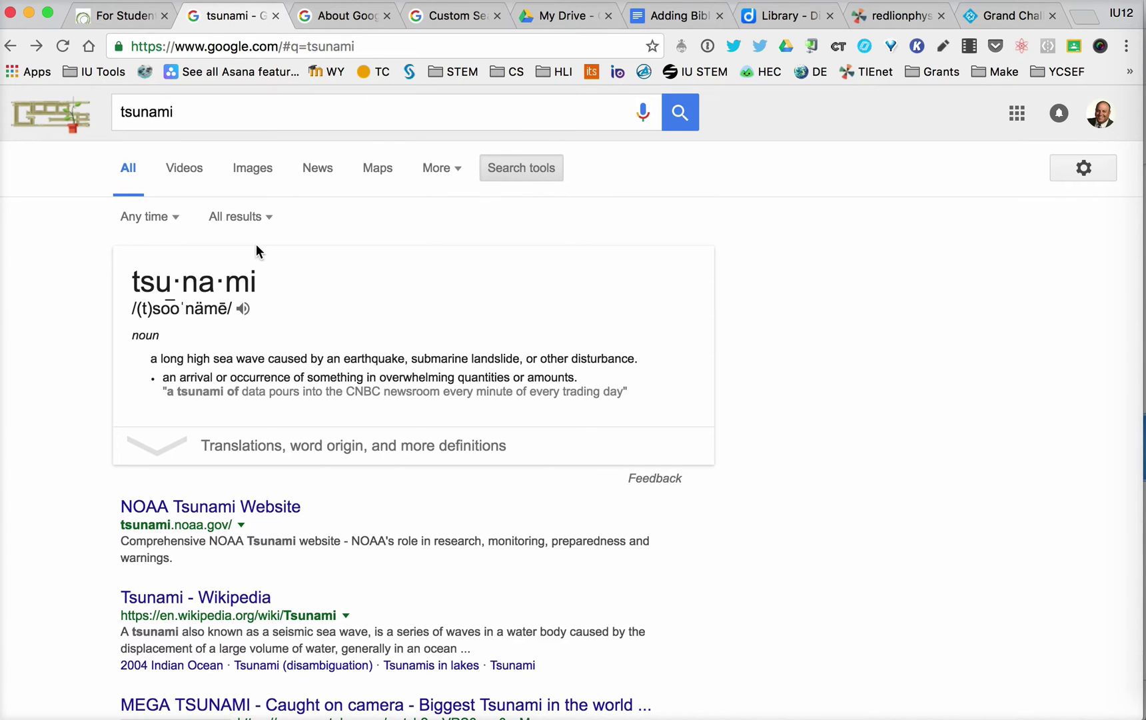
pyautogui.click(177, 221)
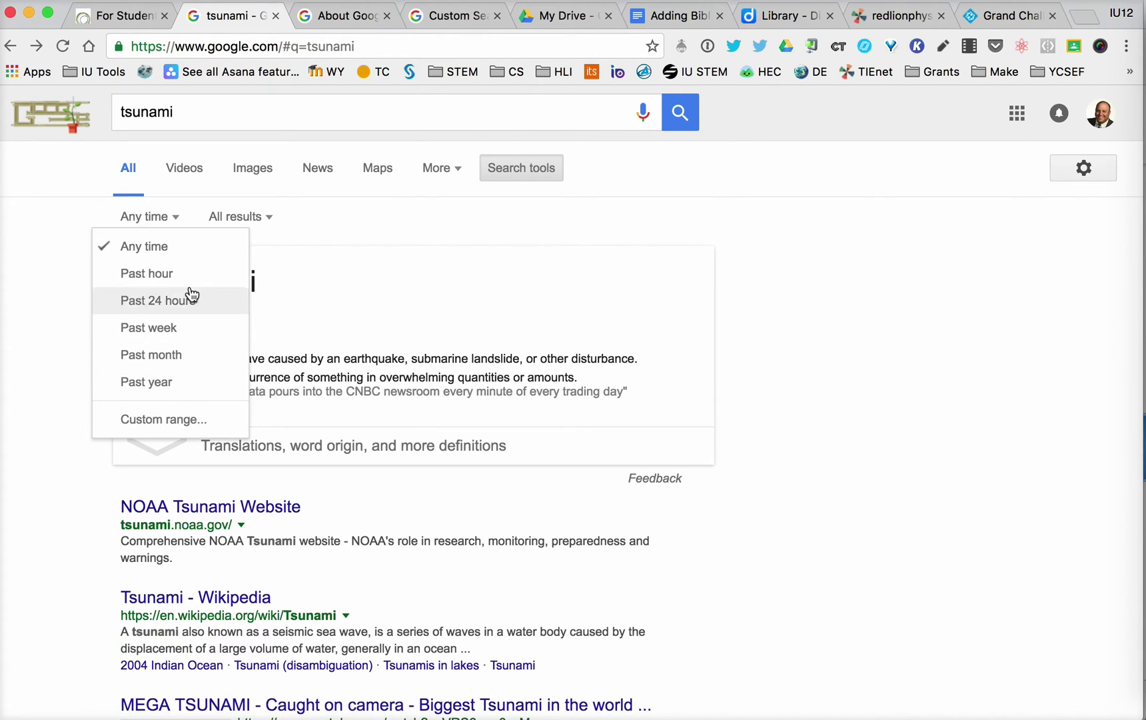
pyautogui.click(334, 233)
pyautogui.click(266, 219)
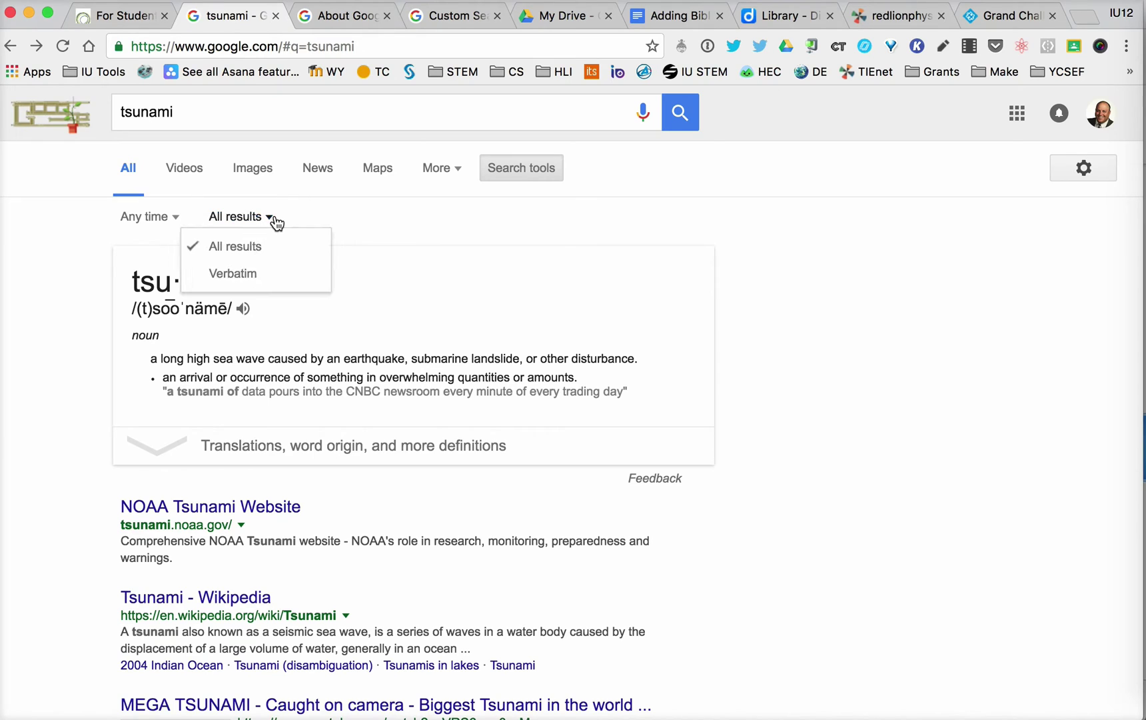
pyautogui.click(862, 256)
pyautogui.click(1084, 169)
pyautogui.click(1039, 288)
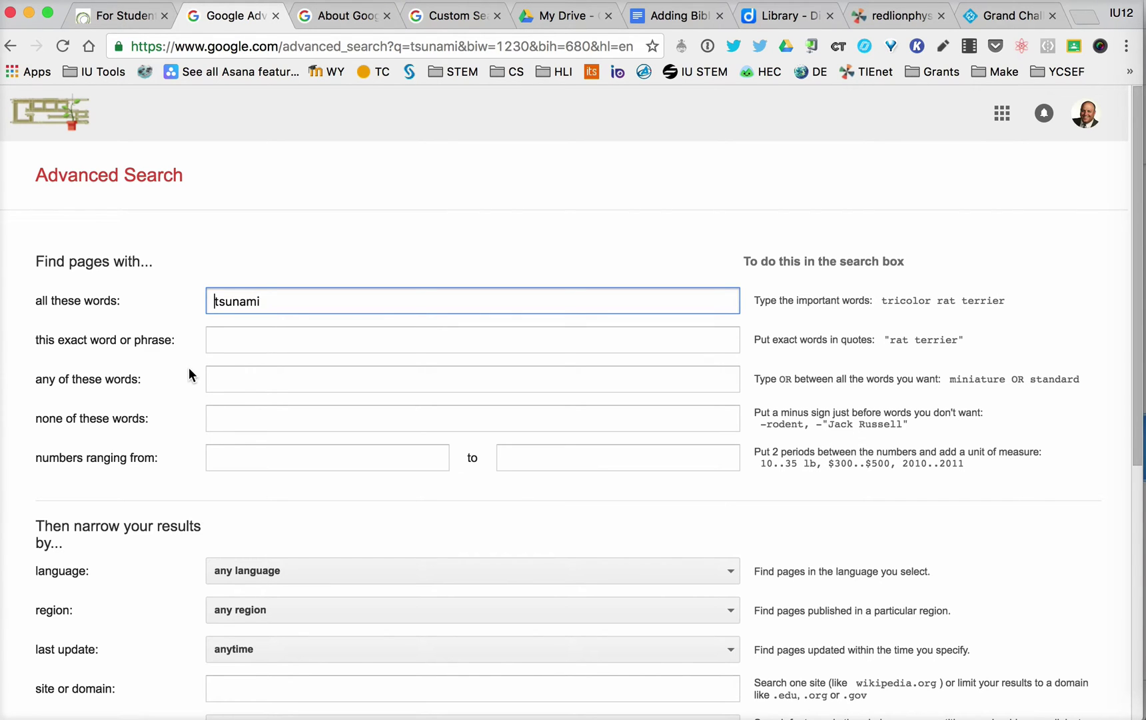
pyautogui.scroll(-1, 189, 368)
pyautogui.scroll(-3, 189, 367)
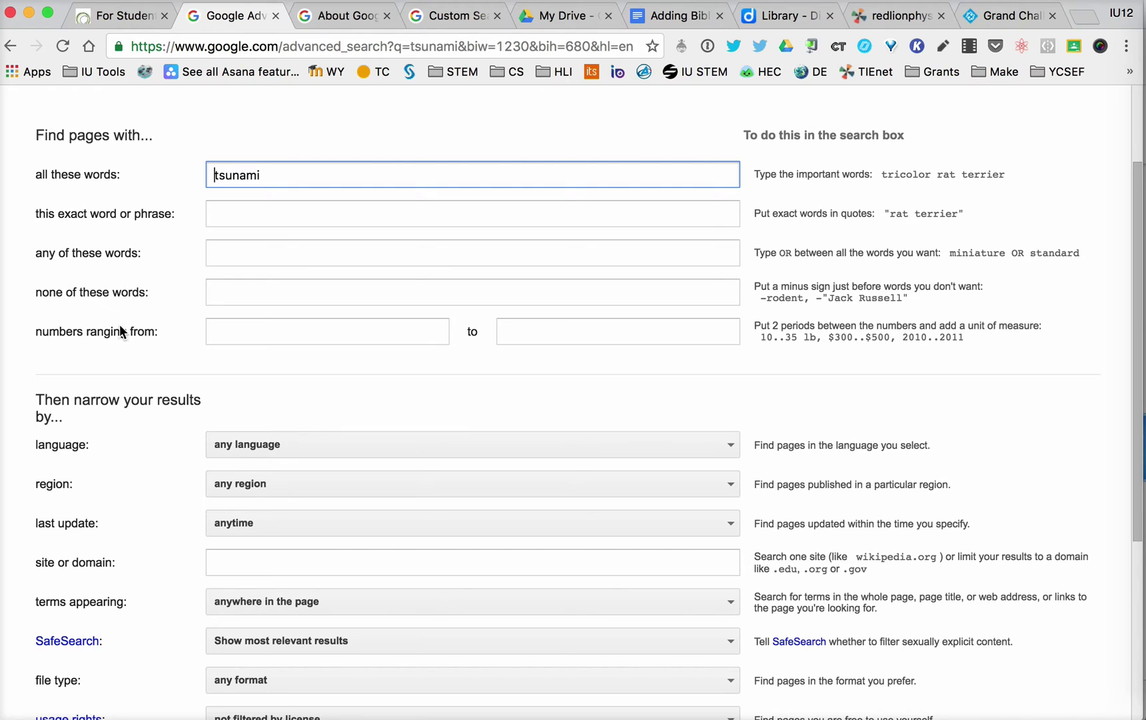
pyautogui.scroll(-3, 174, 519)
pyautogui.scroll(-2, 174, 520)
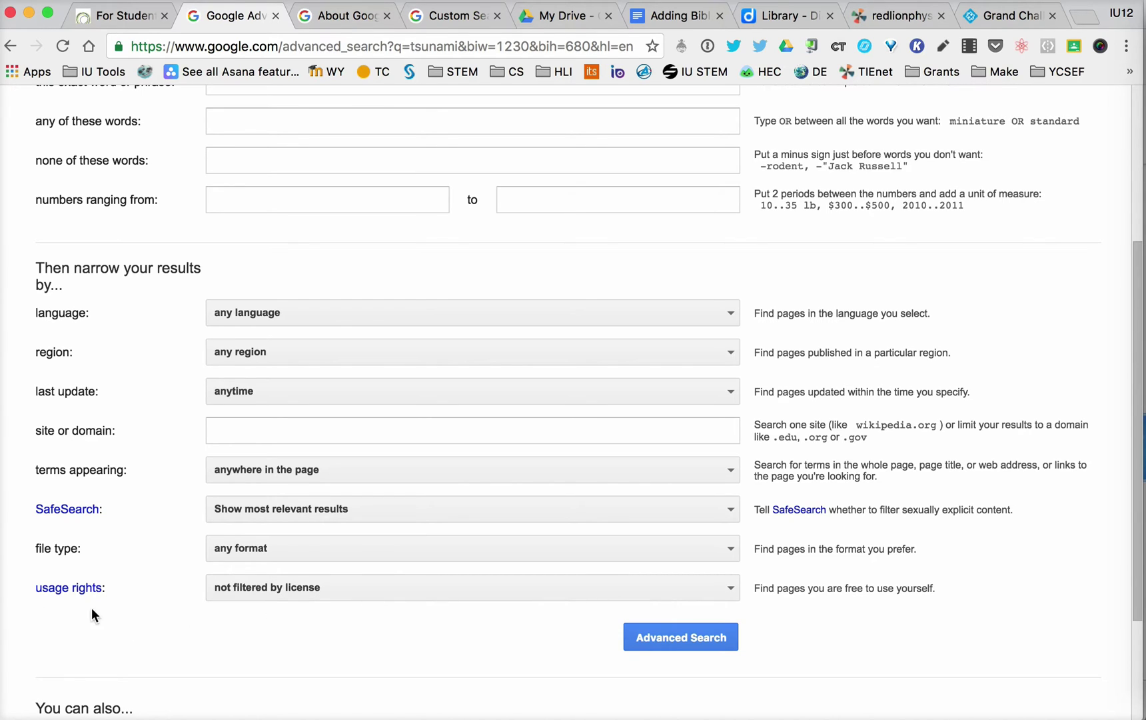
pyautogui.click(413, 591)
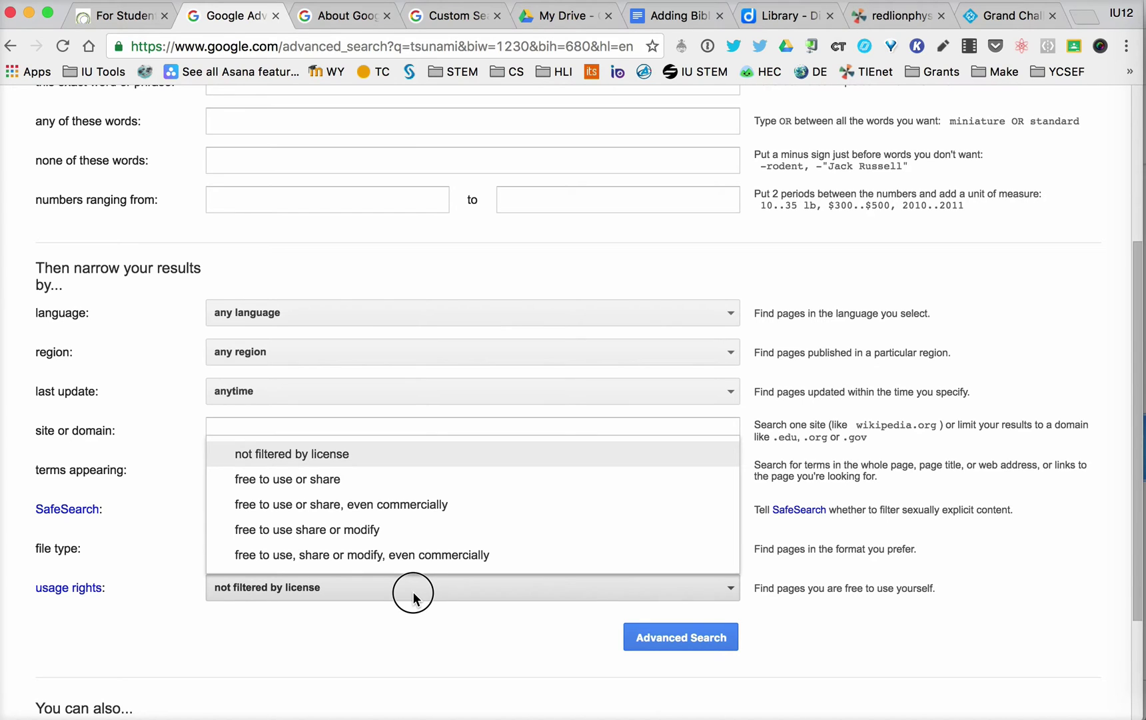
pyautogui.click(166, 569)
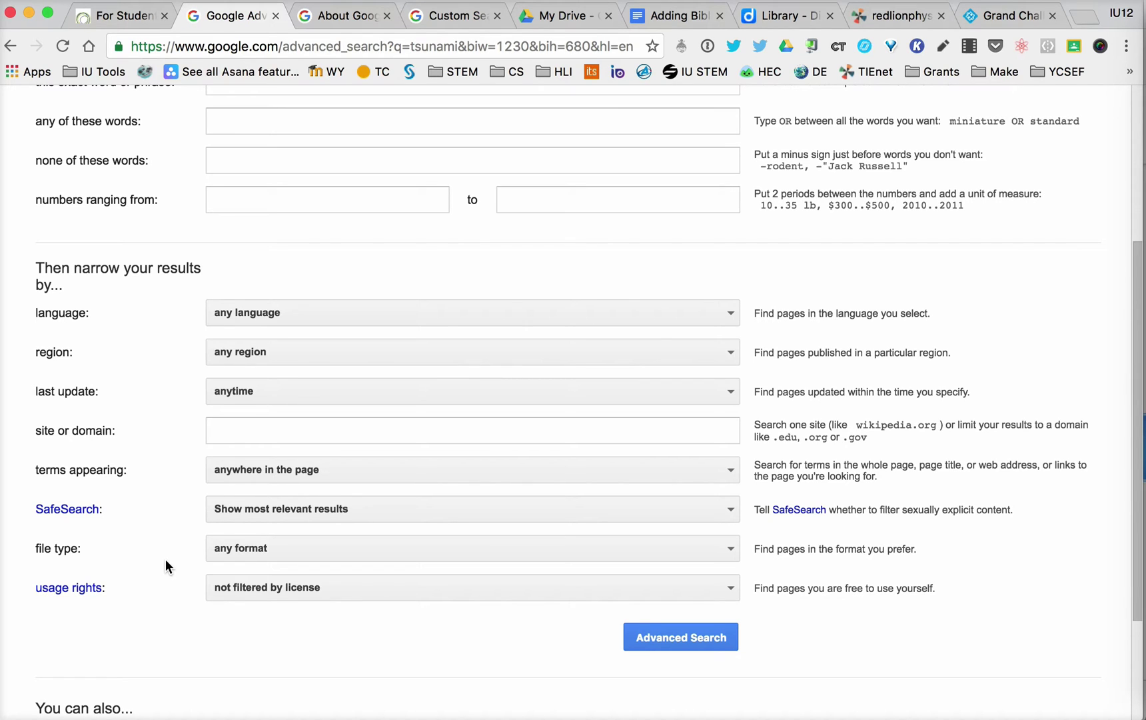
pyautogui.click(374, 548)
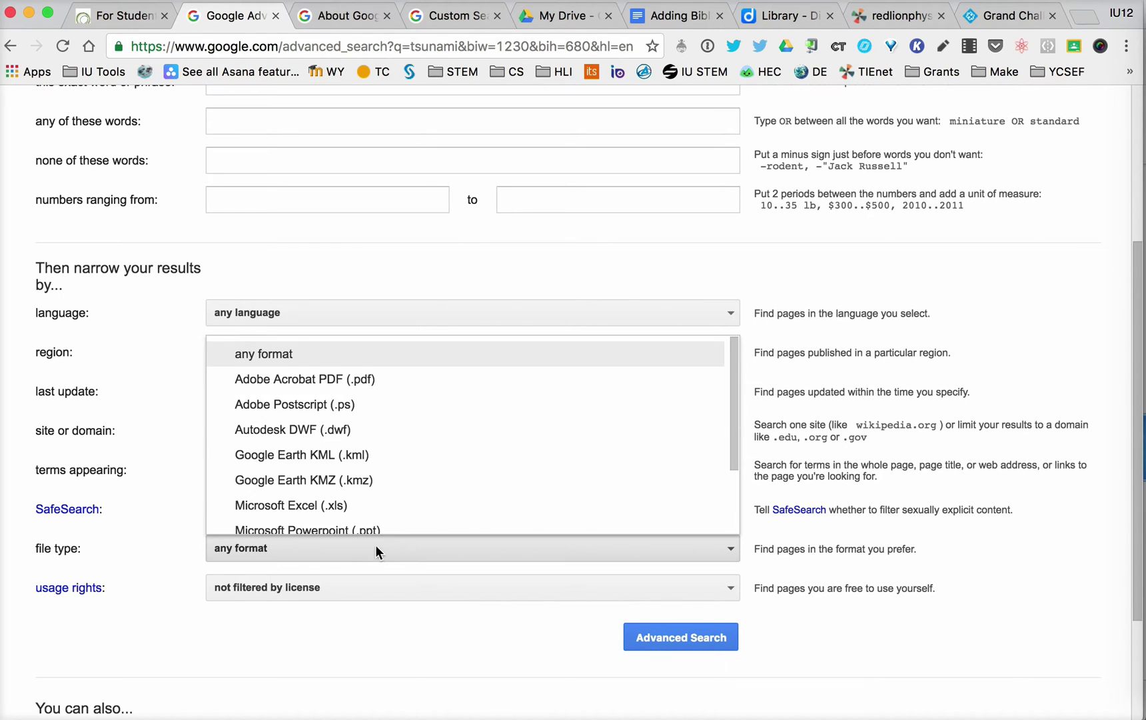
pyautogui.scroll(-3, 427, 452)
pyautogui.scroll(-2, 429, 455)
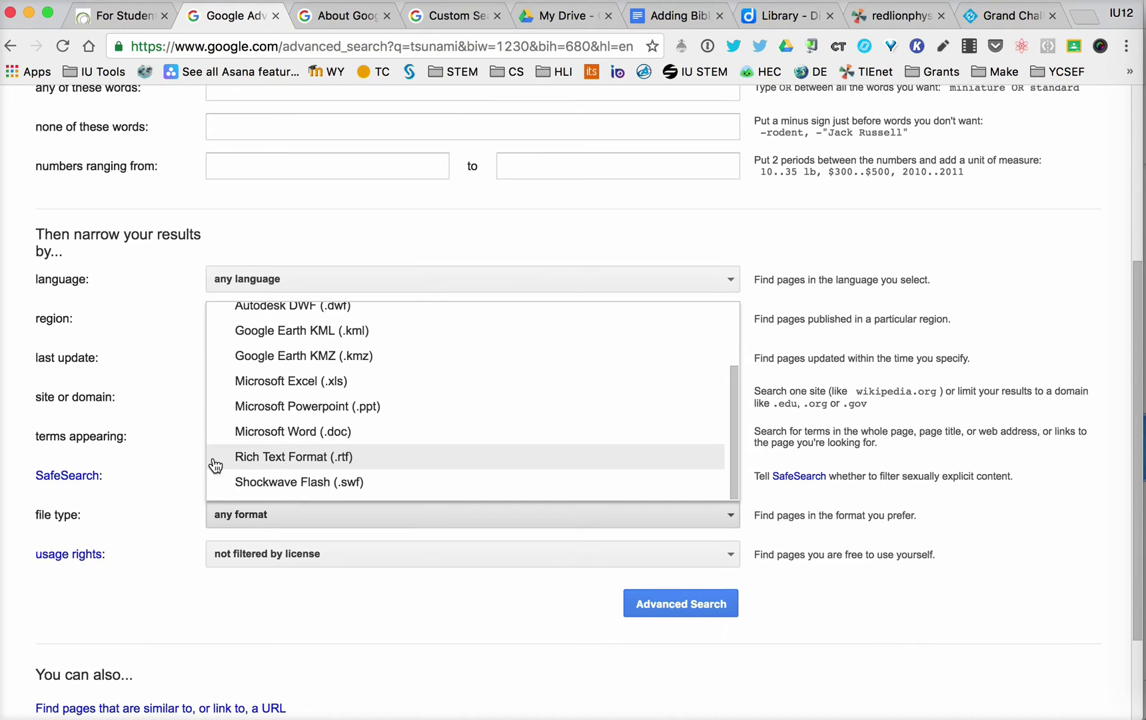
pyautogui.click(133, 491)
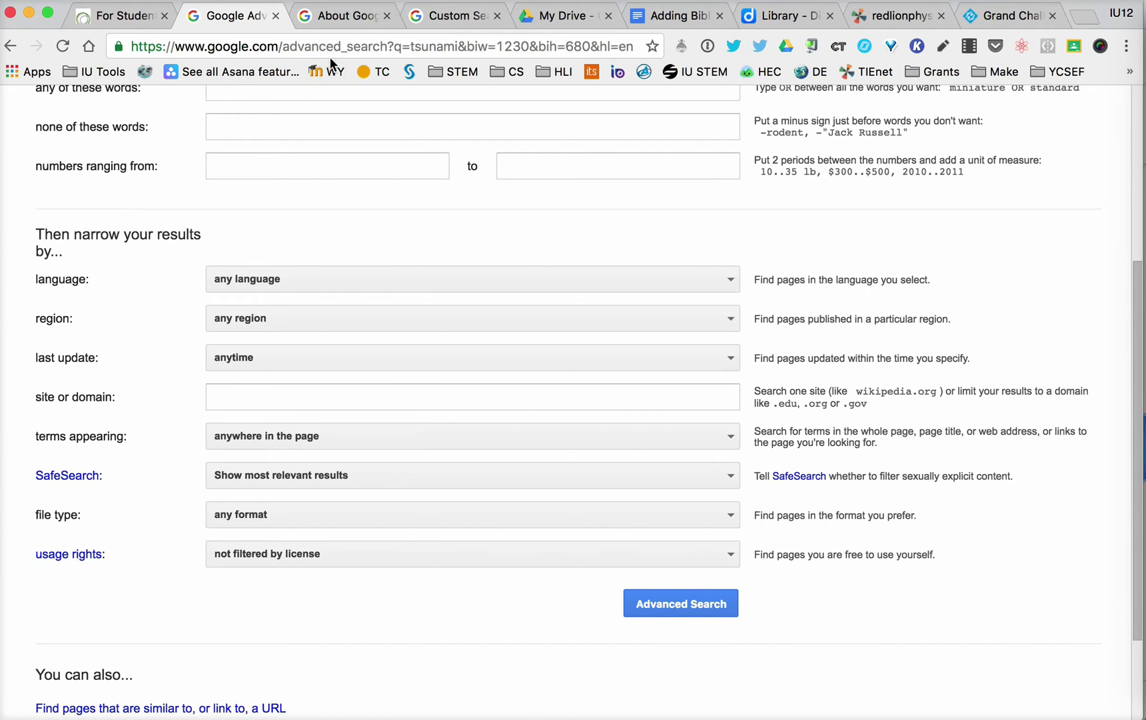
# Step: Show google.com/intl/en/about/products, listing Specialized Search and Home & Office products
pyautogui.click(361, 17)
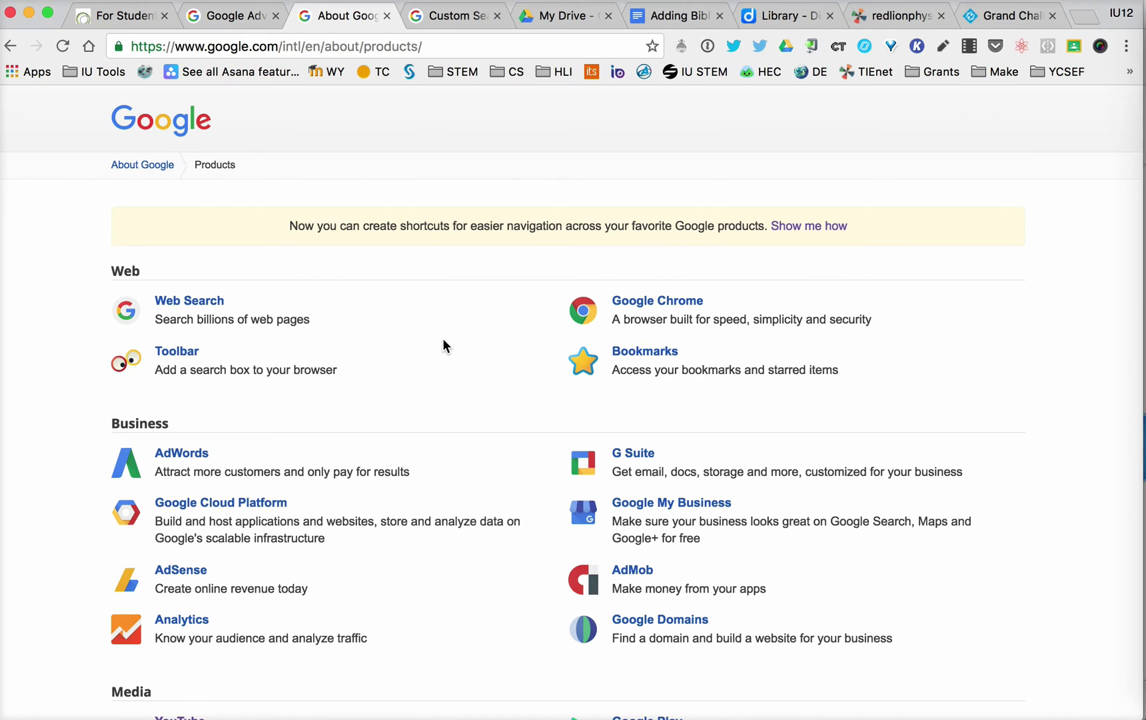
pyautogui.click(235, 15)
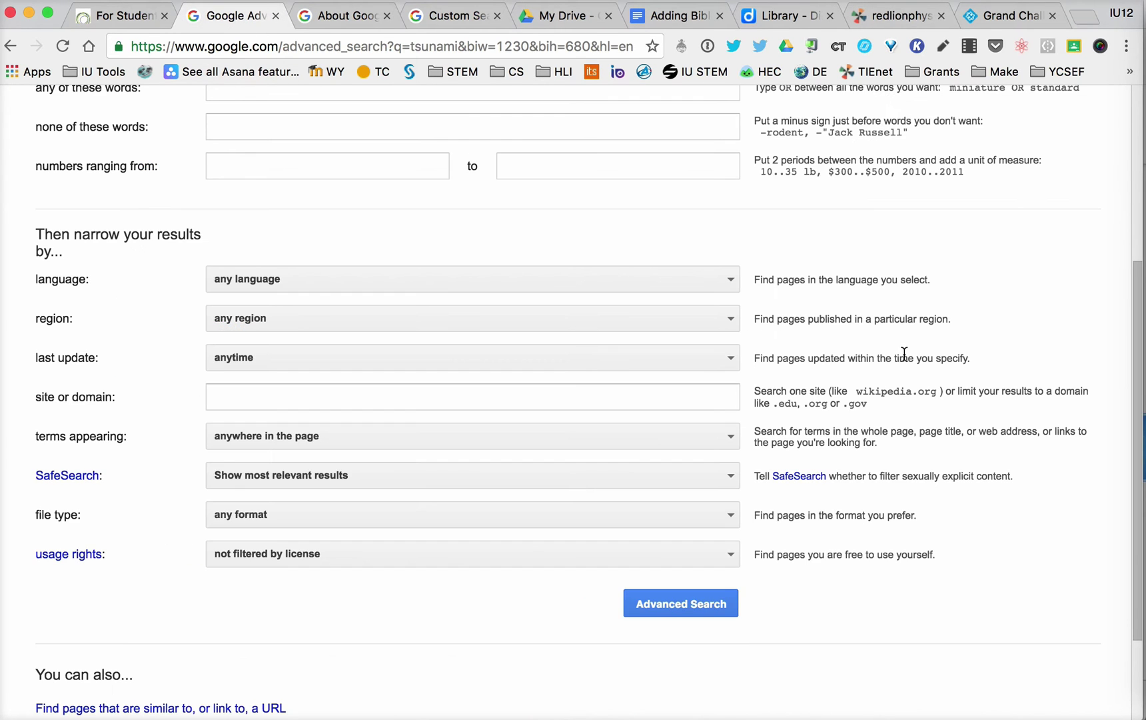
pyautogui.scroll(5, 905, 354)
pyautogui.scroll(1, 991, 194)
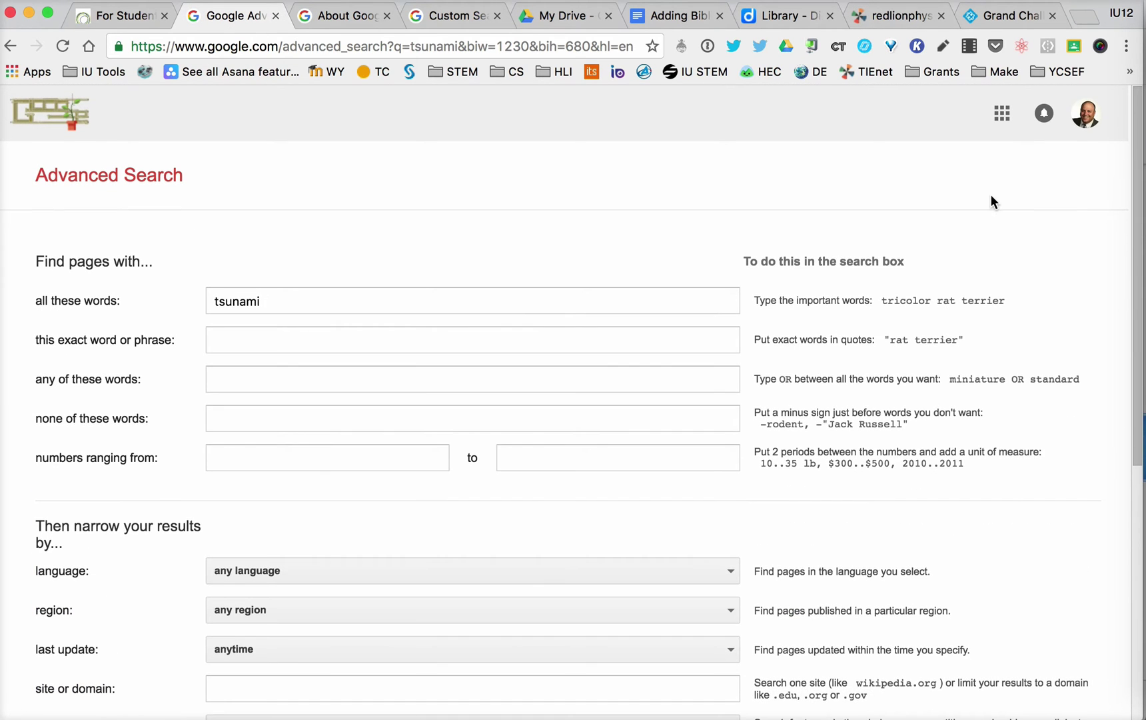
pyautogui.click(1002, 115)
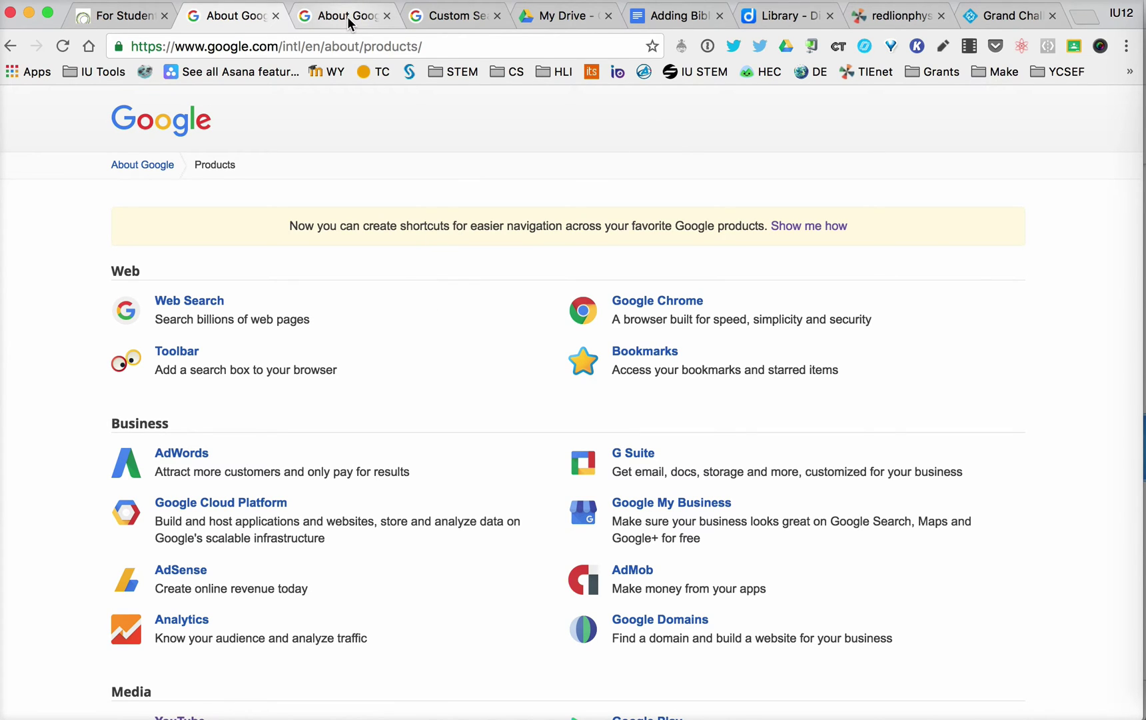
pyautogui.scroll(-1, 491, 442)
pyautogui.scroll(-2, 491, 443)
pyautogui.scroll(-1, 491, 443)
pyautogui.scroll(-2, 490, 442)
pyautogui.scroll(-2, 491, 443)
pyautogui.scroll(-2, 491, 441)
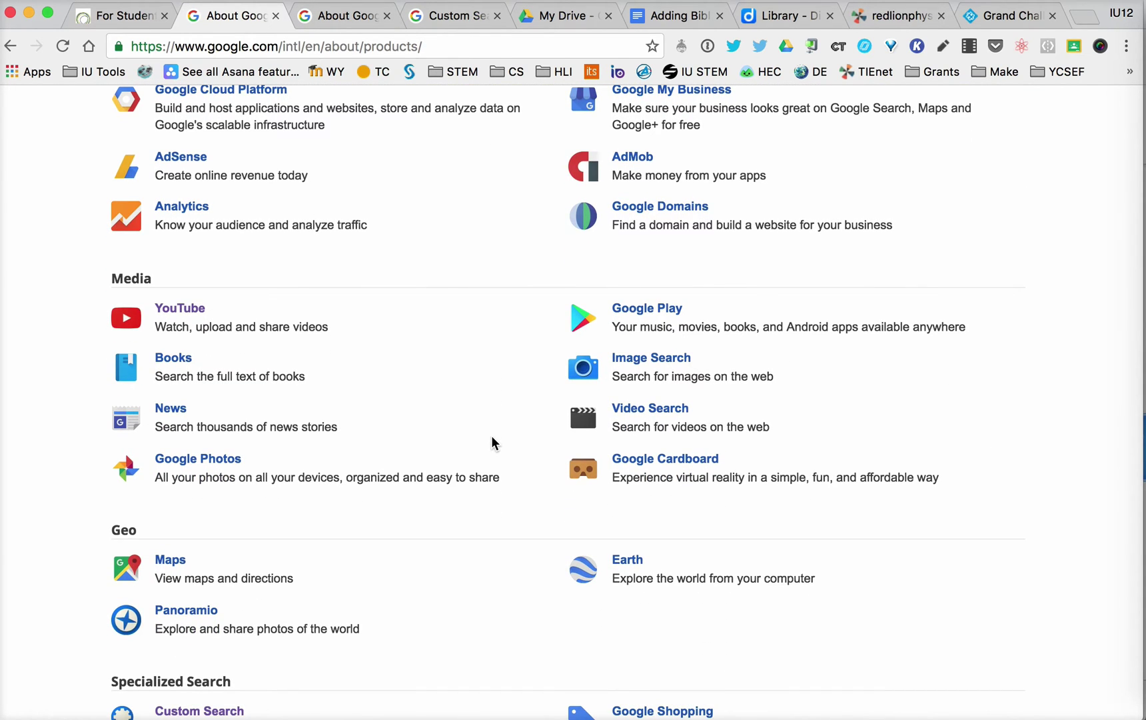
pyautogui.scroll(-2, 491, 442)
pyautogui.scroll(-2, 491, 443)
pyautogui.scroll(-1, 490, 442)
pyautogui.scroll(-1, 491, 442)
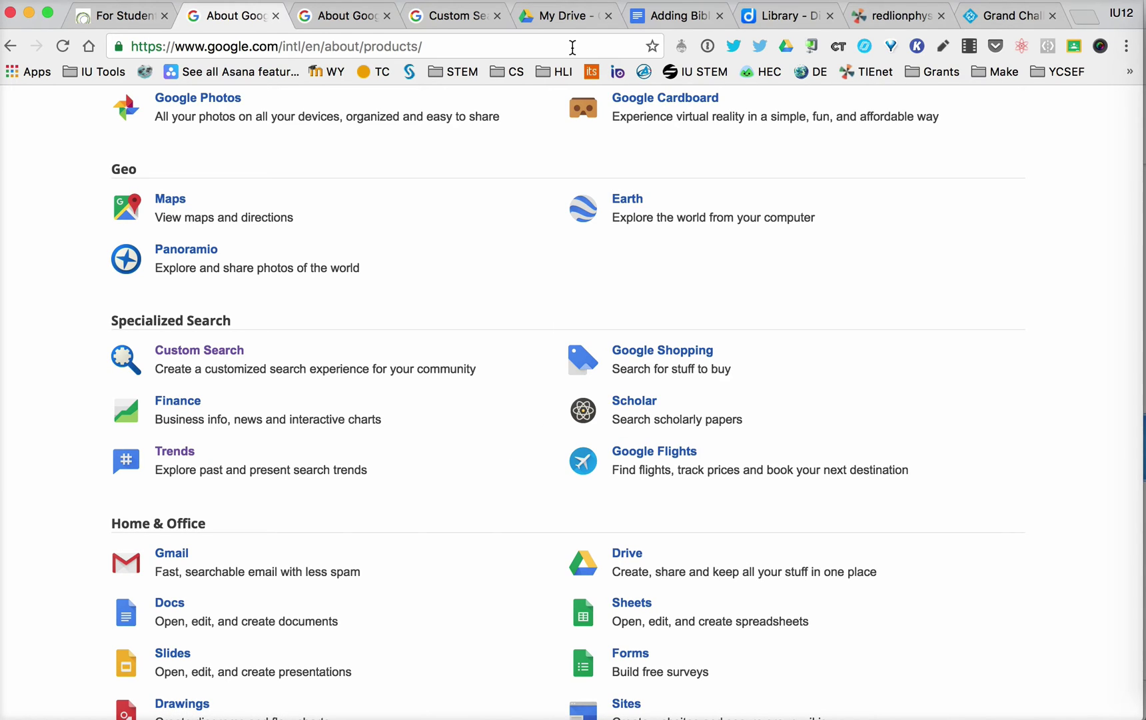
pyautogui.click(448, 20)
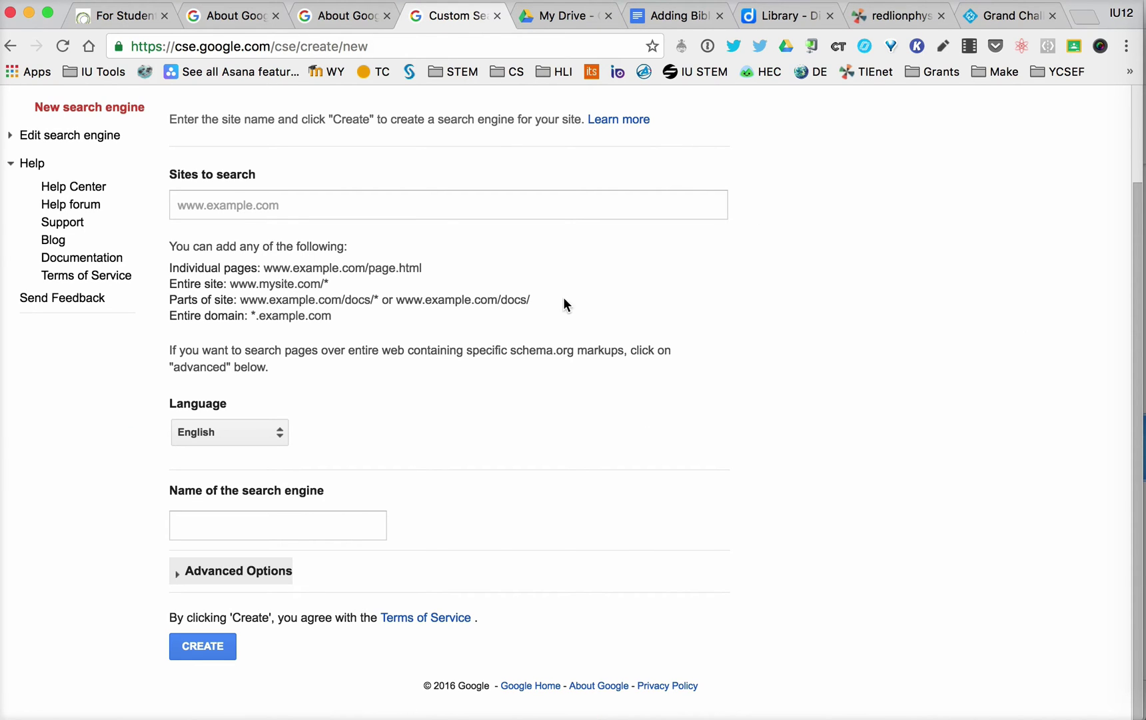
# Step: Display the cse.google.com new search engine form with empty sites and name fields
pyautogui.click(253, 204)
# Step: Launch the EasyBib add-on in the Adding Bibliographies document
pyautogui.click(678, 20)
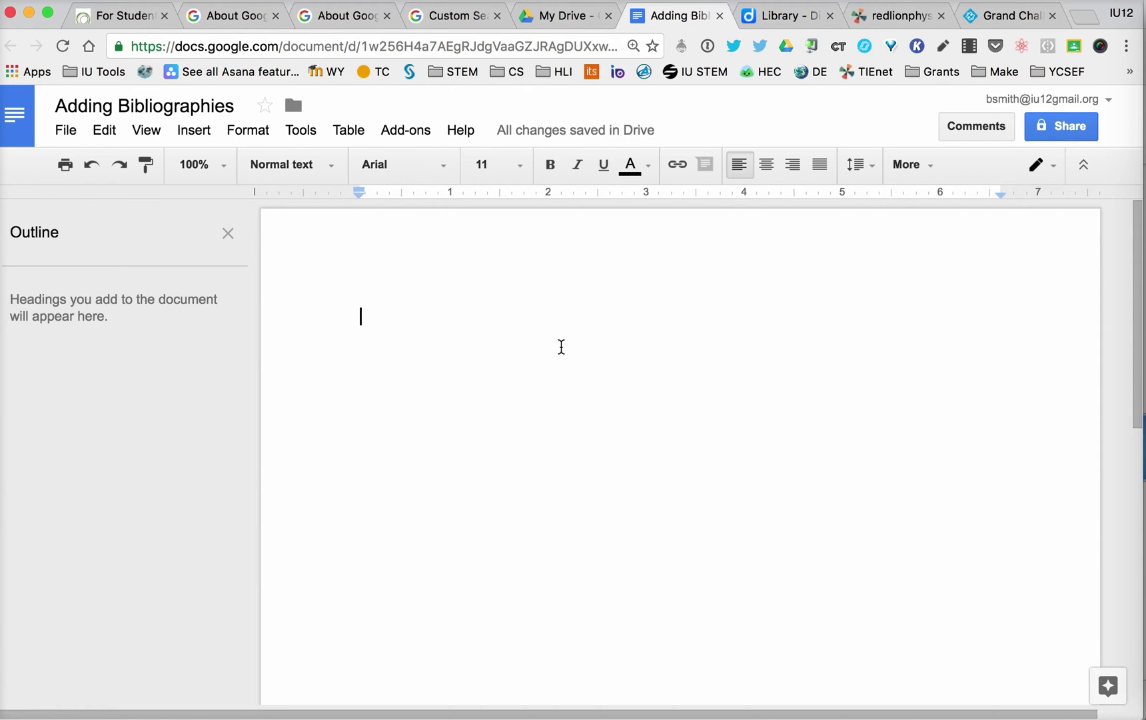
pyautogui.click(407, 130)
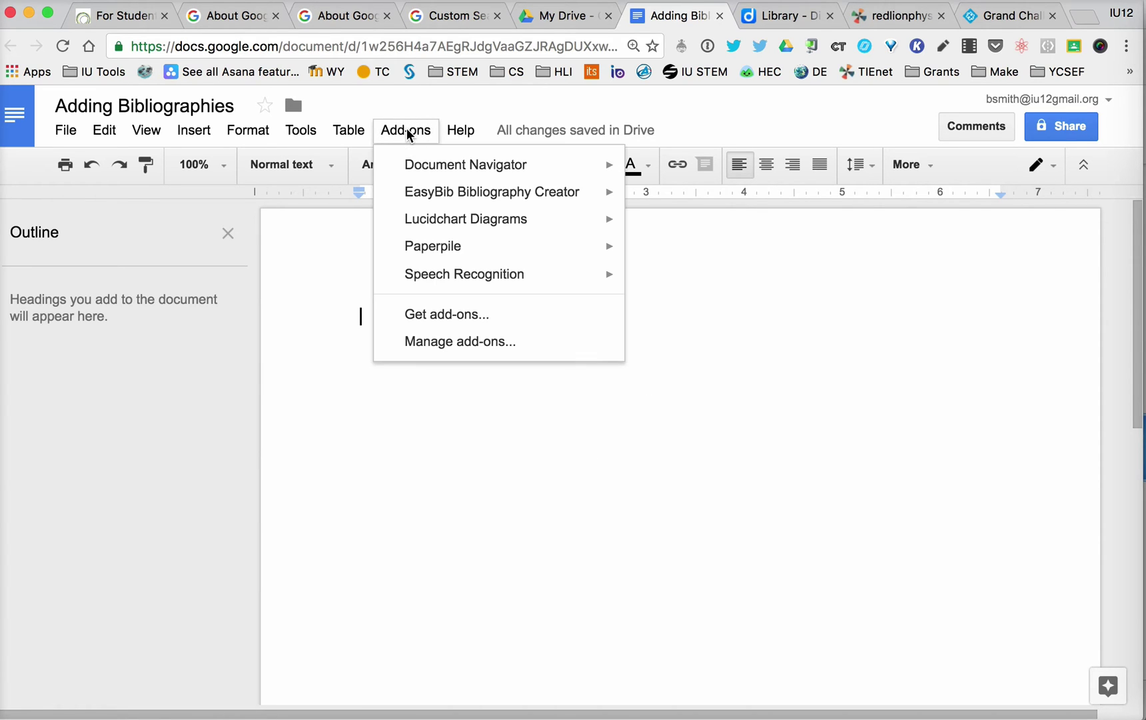
pyautogui.moveTo(492, 192)
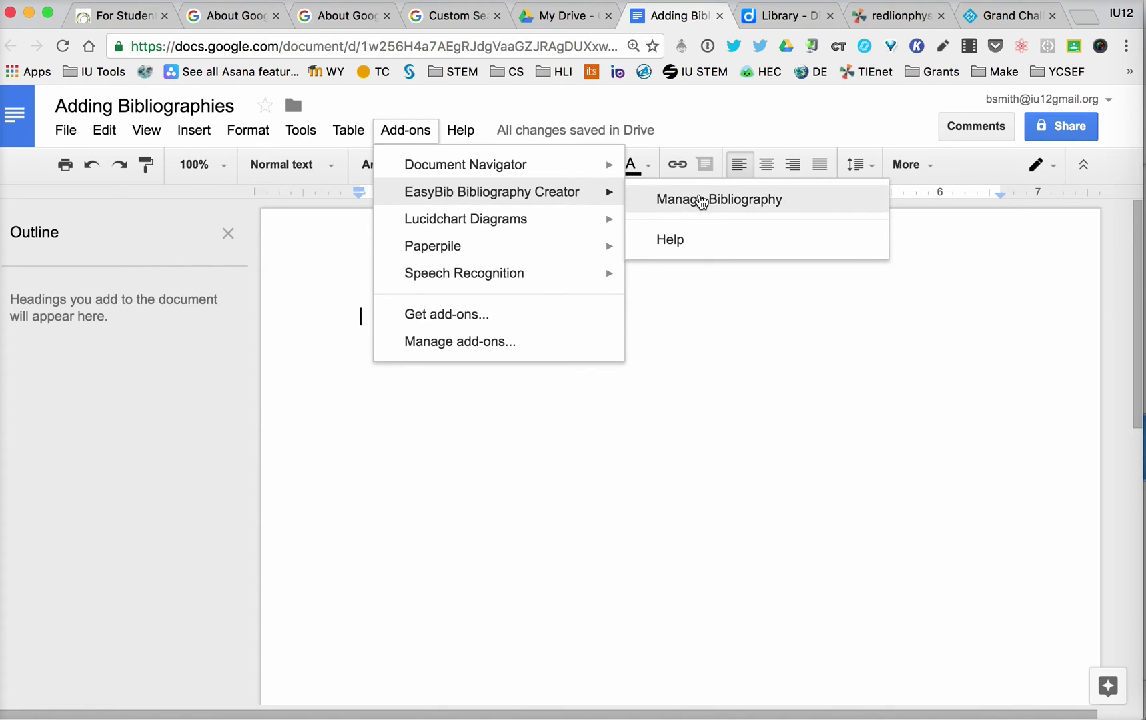
pyautogui.click(701, 202)
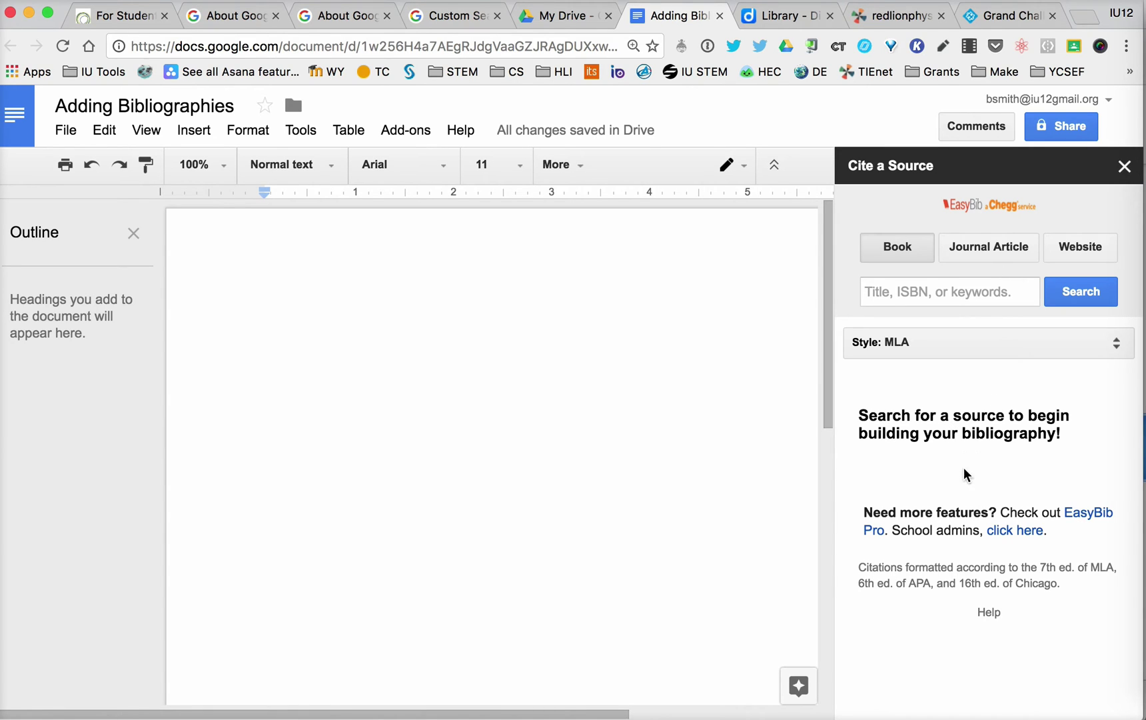
# Step: Cite the engineeringchallenges.org URL as a website in EasyBib and select the Grand Challenges result
pyautogui.click(1015, 18)
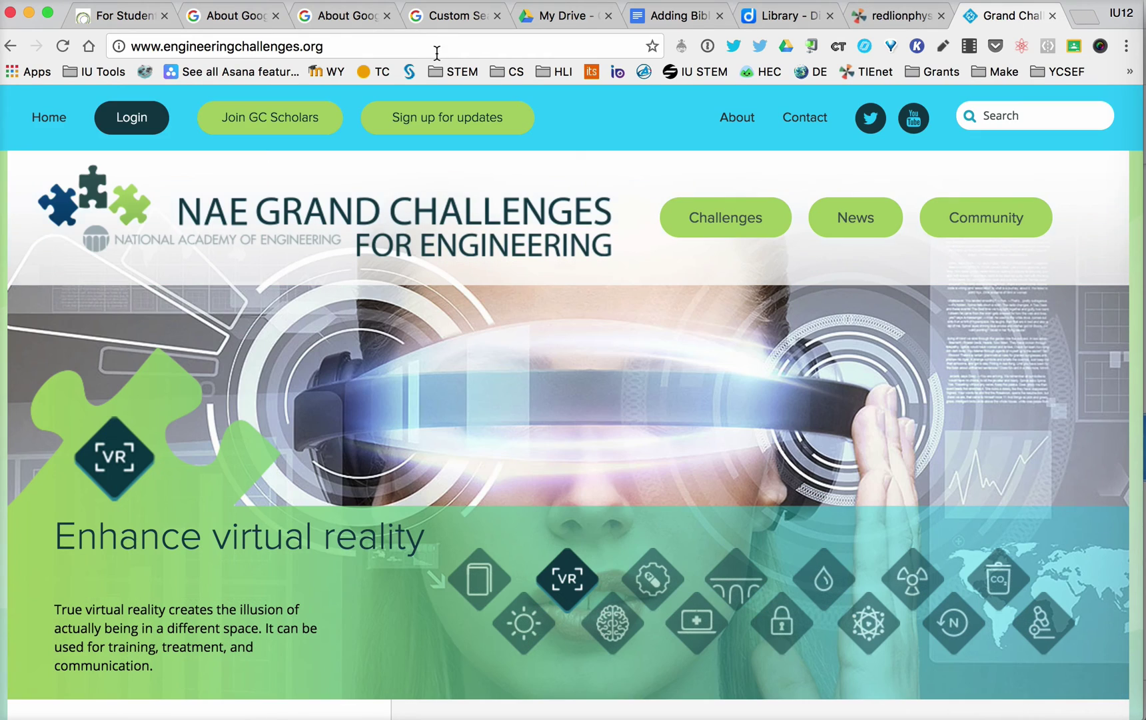
pyautogui.click(435, 46)
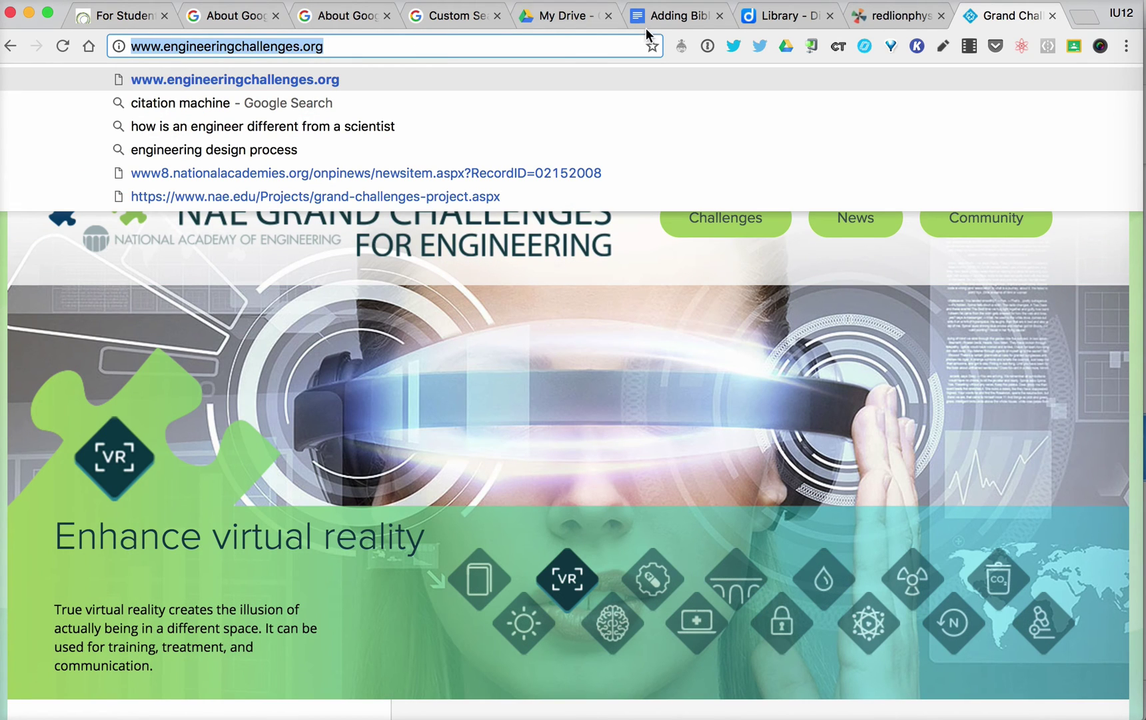
pyautogui.click(678, 16)
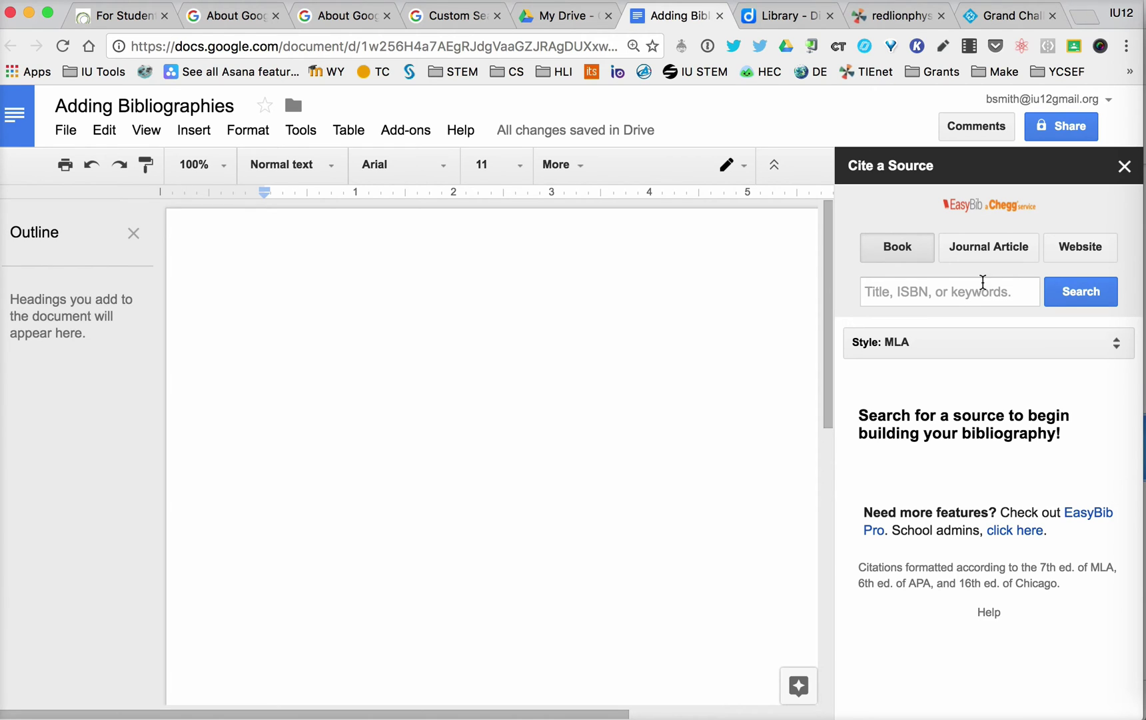
pyautogui.click(1081, 246)
pyautogui.click(940, 291)
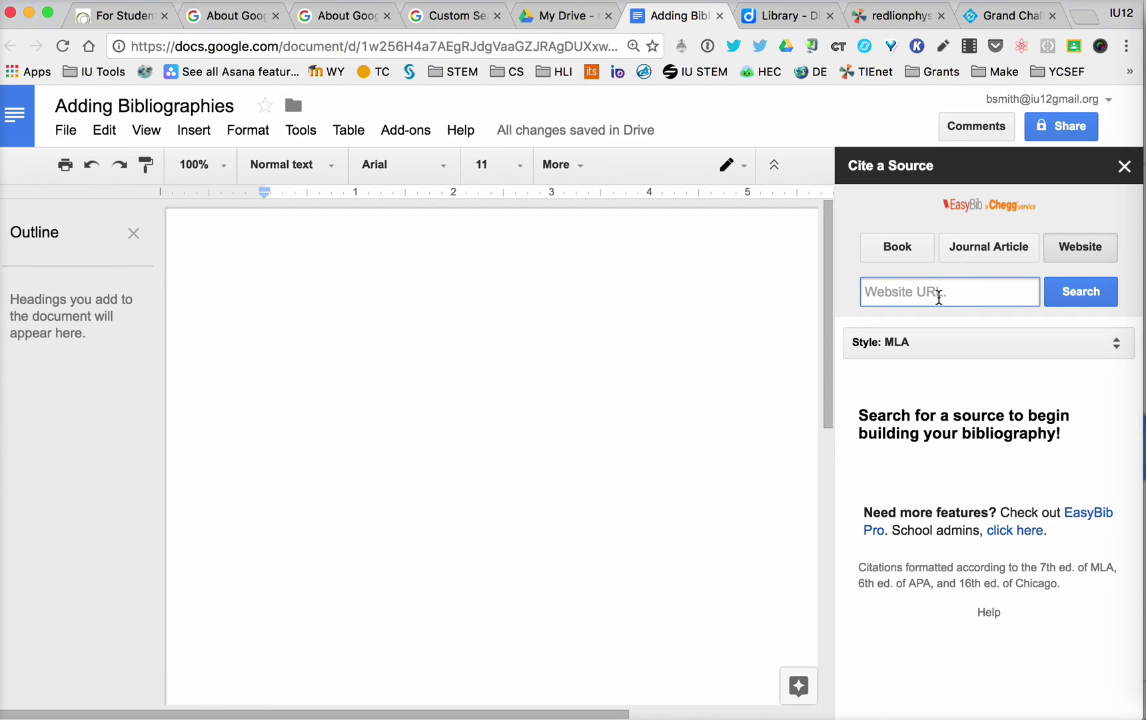
pyautogui.write('http://www.engineeringchallenges.org/')
pyautogui.click(1084, 292)
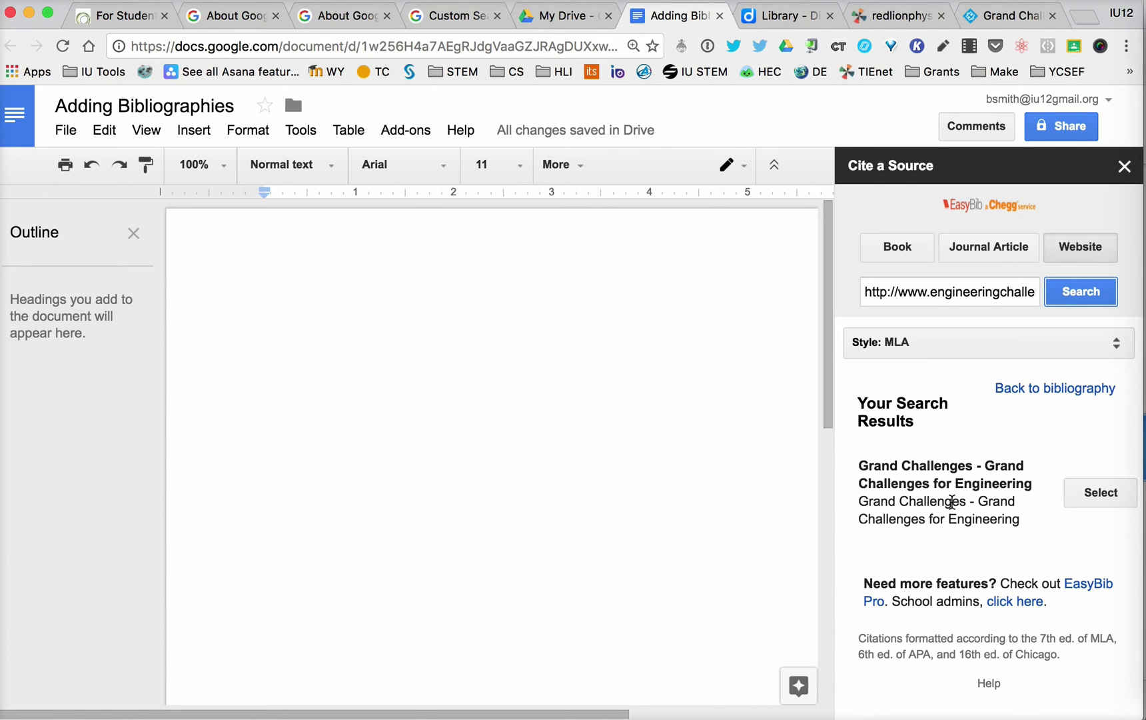
pyautogui.click(1101, 493)
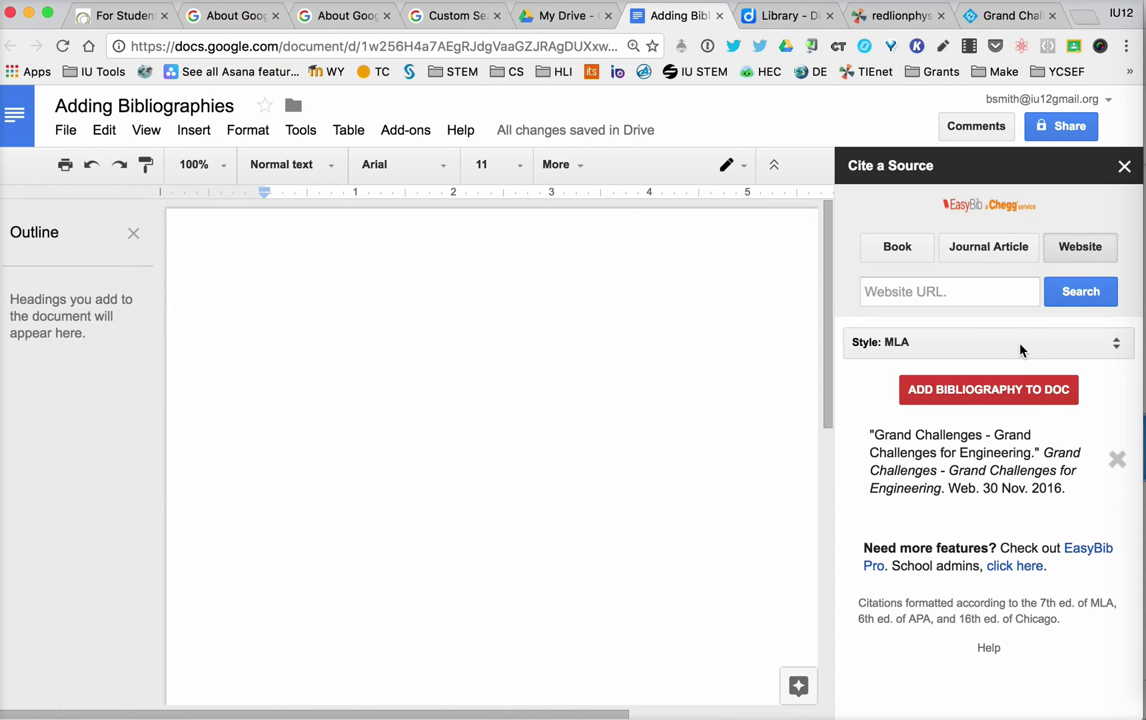
# Step: Keep MLA style, insert the Grand Challenges Works Cited entry, then go to Diigo's library
pyautogui.click(1003, 345)
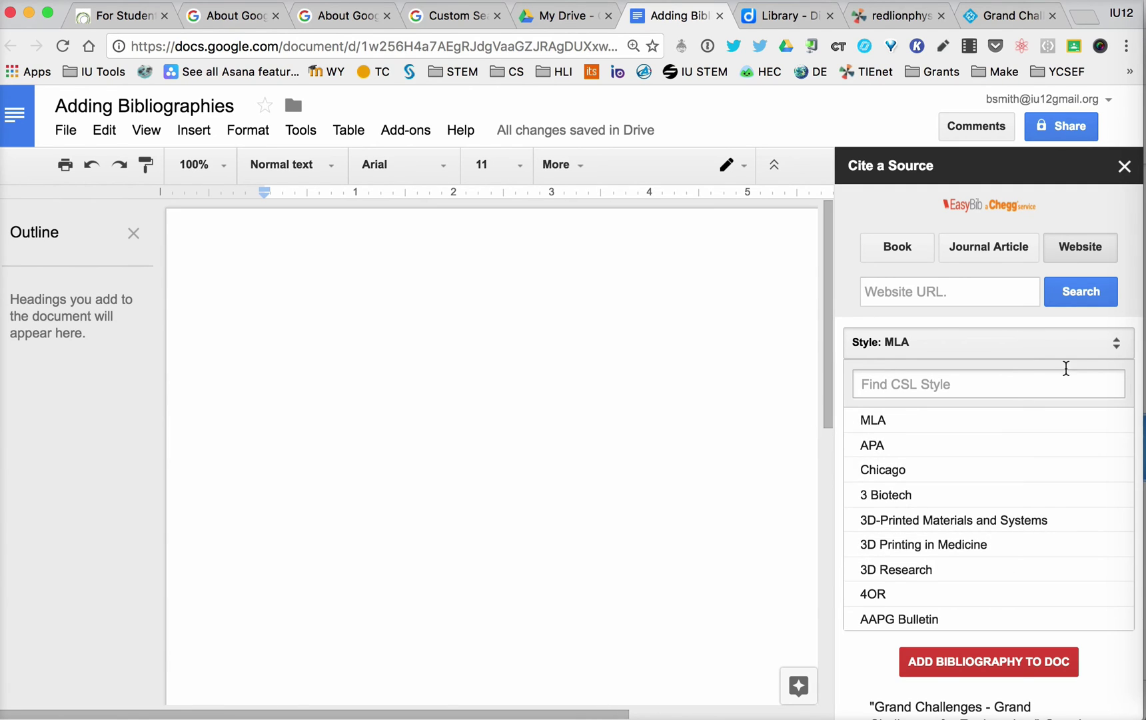
pyautogui.click(1094, 348)
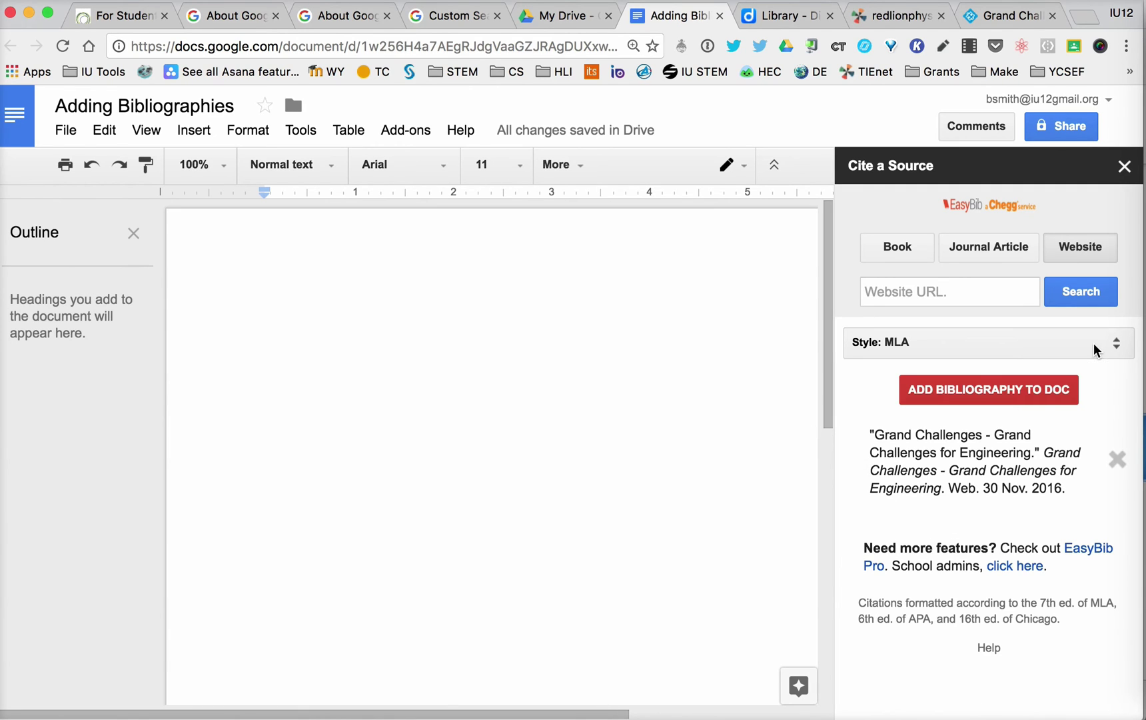
pyautogui.click(999, 396)
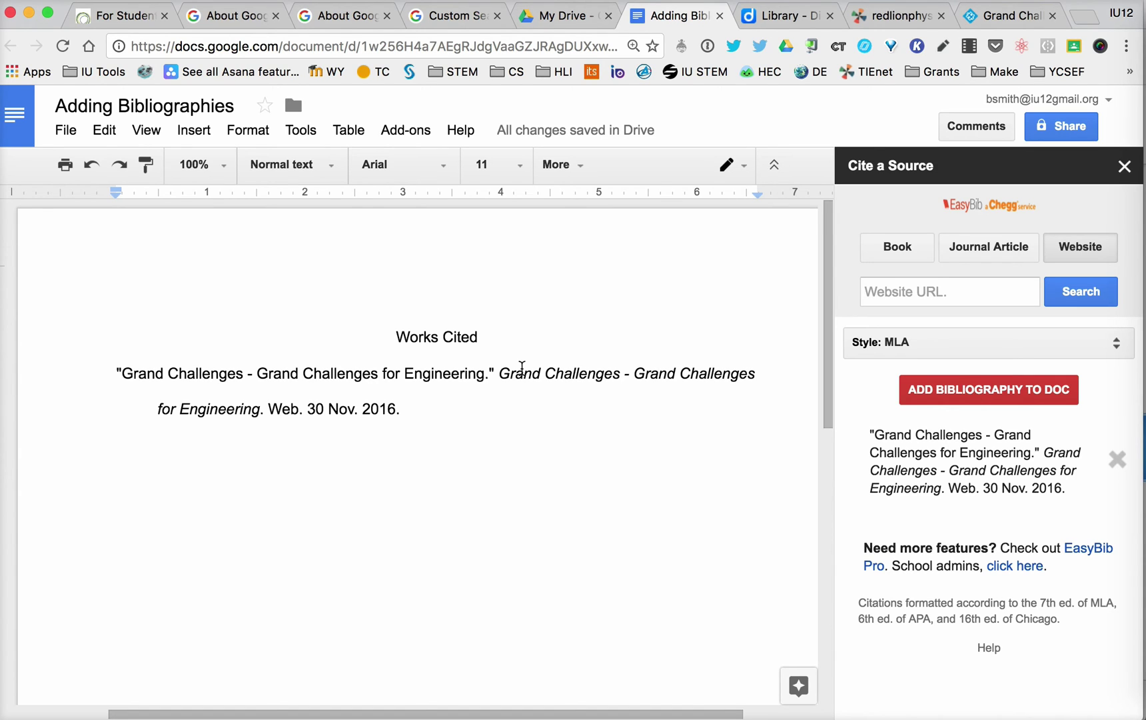
pyautogui.click(786, 16)
pyautogui.scroll(-2, 663, 420)
pyautogui.scroll(-1, 663, 419)
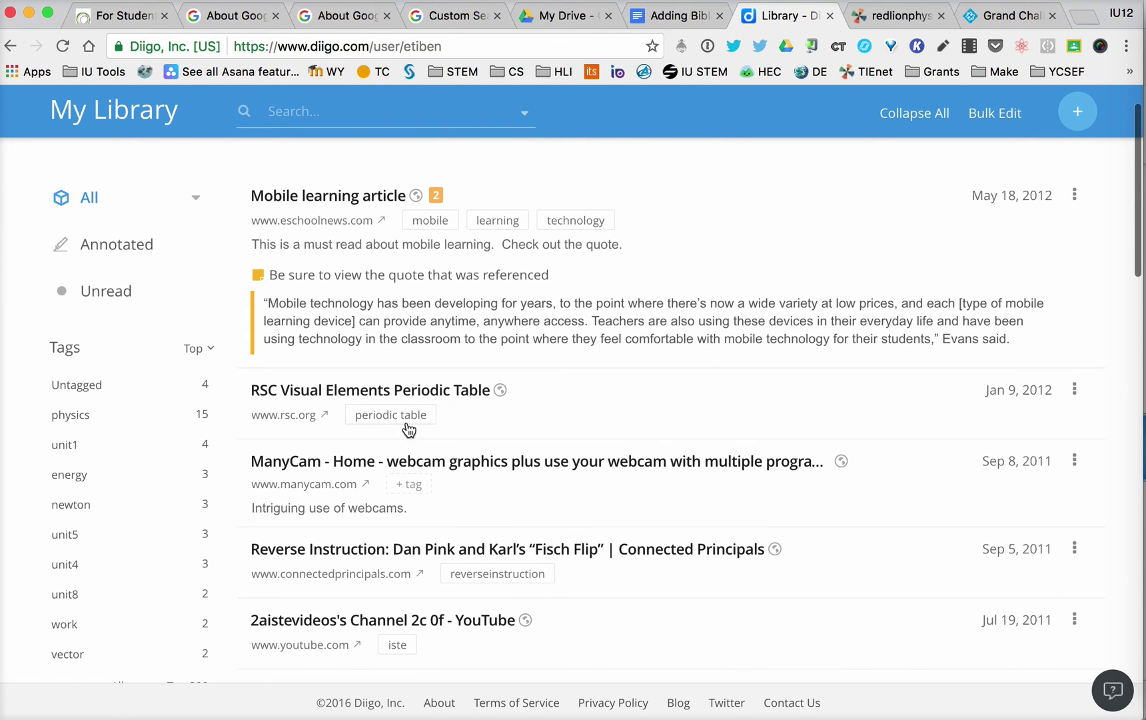
pyautogui.scroll(-2, 551, 410)
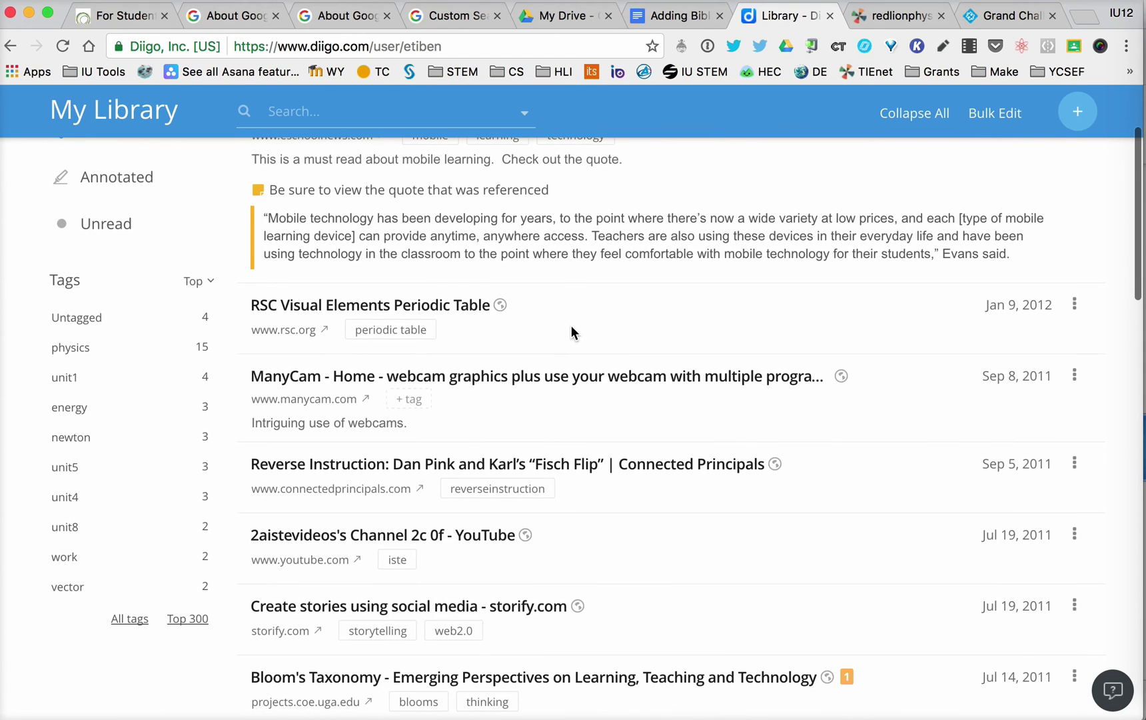
pyautogui.scroll(-2, 574, 348)
pyautogui.scroll(-2, 576, 353)
pyautogui.scroll(-2, 577, 353)
pyautogui.scroll(2, 576, 354)
pyautogui.scroll(2, 576, 353)
pyautogui.scroll(1, 576, 352)
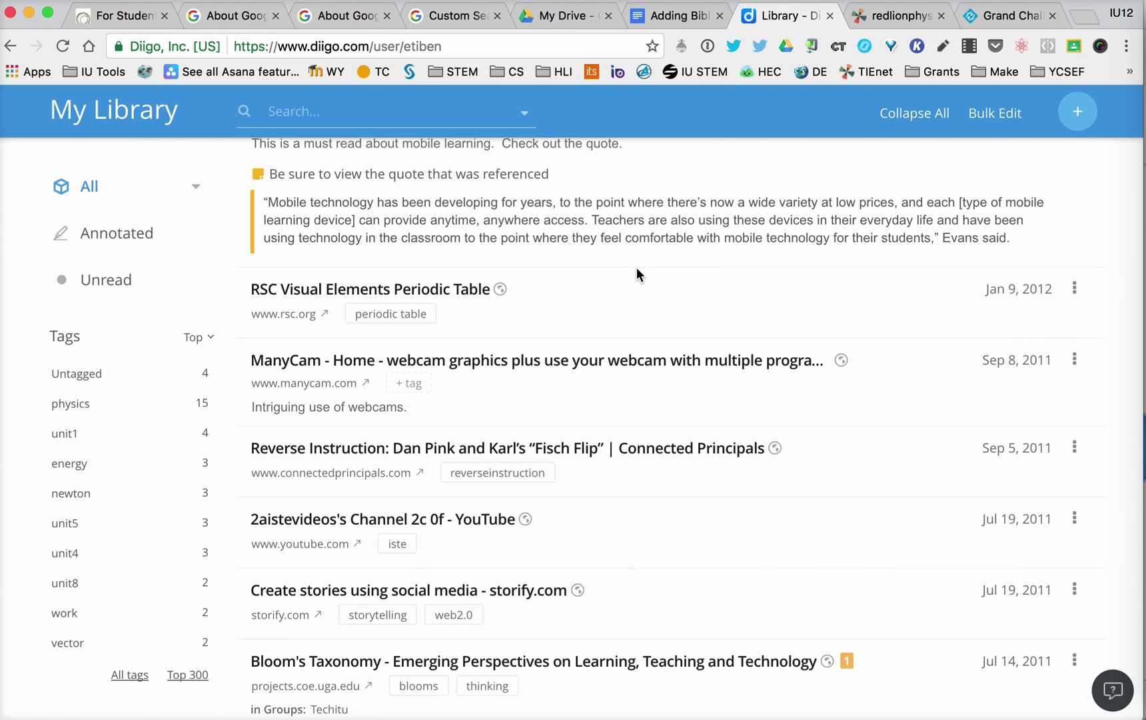
pyautogui.click(895, 16)
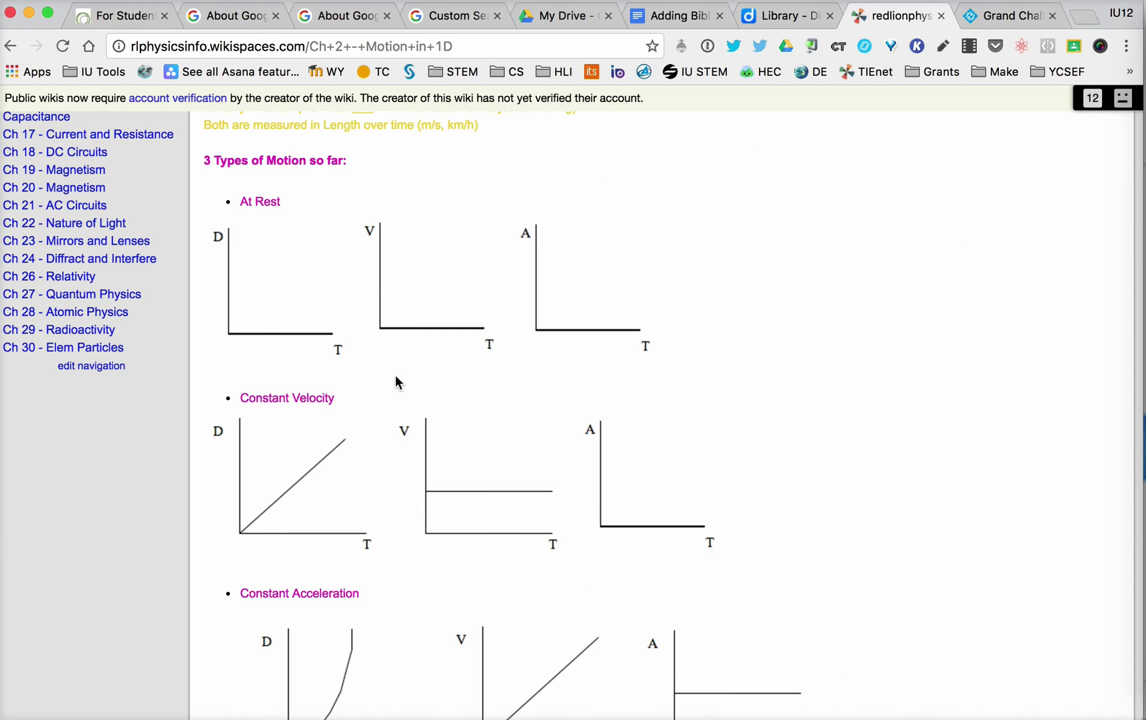
pyautogui.scroll(-1, 629, 486)
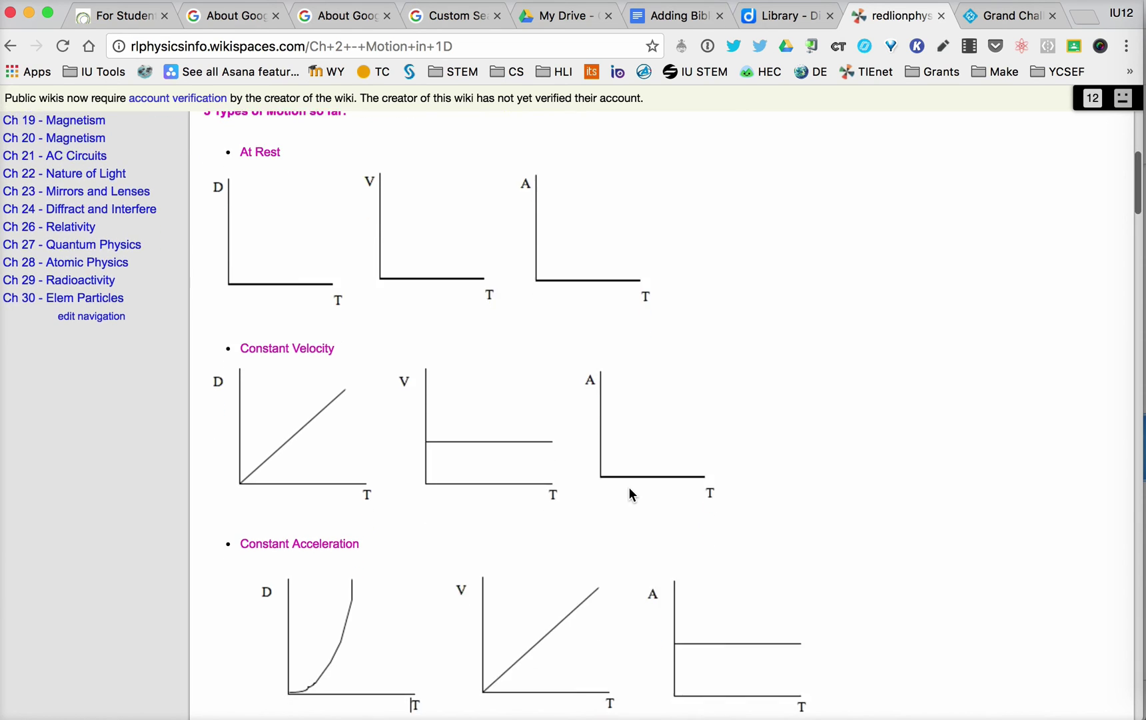
pyautogui.scroll(-4, 629, 487)
pyautogui.scroll(-4, 629, 486)
pyautogui.scroll(-2, 628, 487)
pyautogui.scroll(-3, 629, 487)
pyautogui.scroll(-4, 628, 488)
pyautogui.scroll(-2, 630, 487)
pyautogui.scroll(-1, 628, 488)
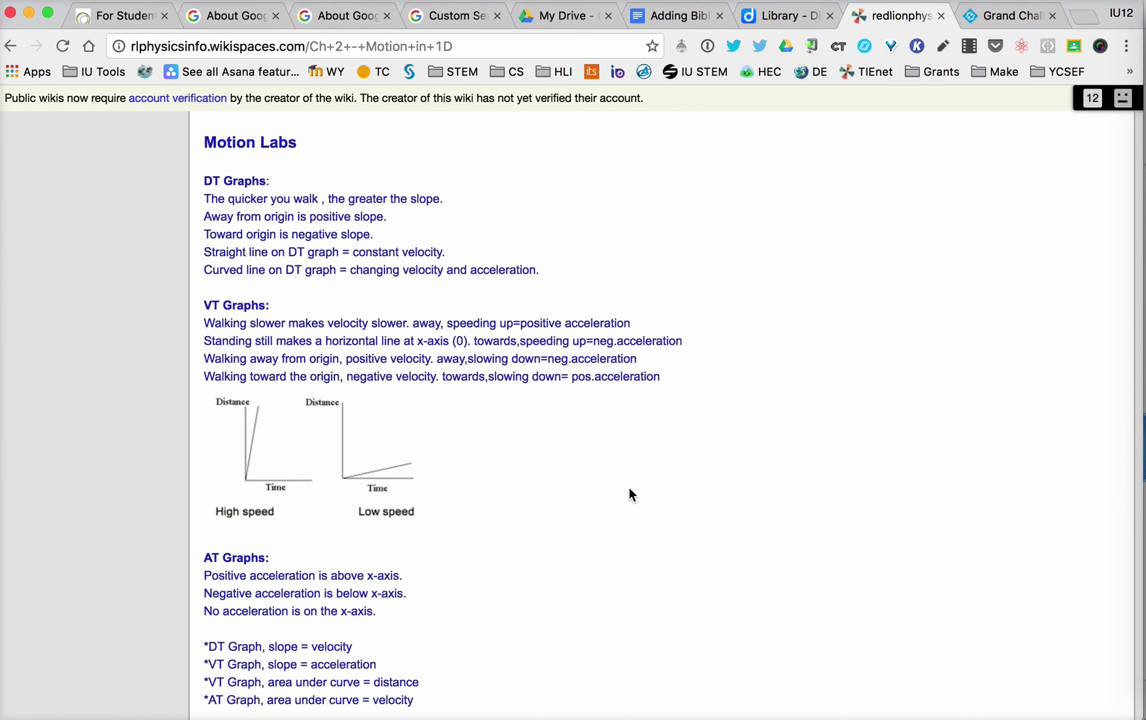
# Step: Bring Evernote to the front, showing the shared student notebook with the Lab 21 snapshot
pyautogui.press('super+Tab')
pyautogui.press('Tab')
pyautogui.press('Tab')
pyautogui.press('Tab')
pyautogui.press('super')
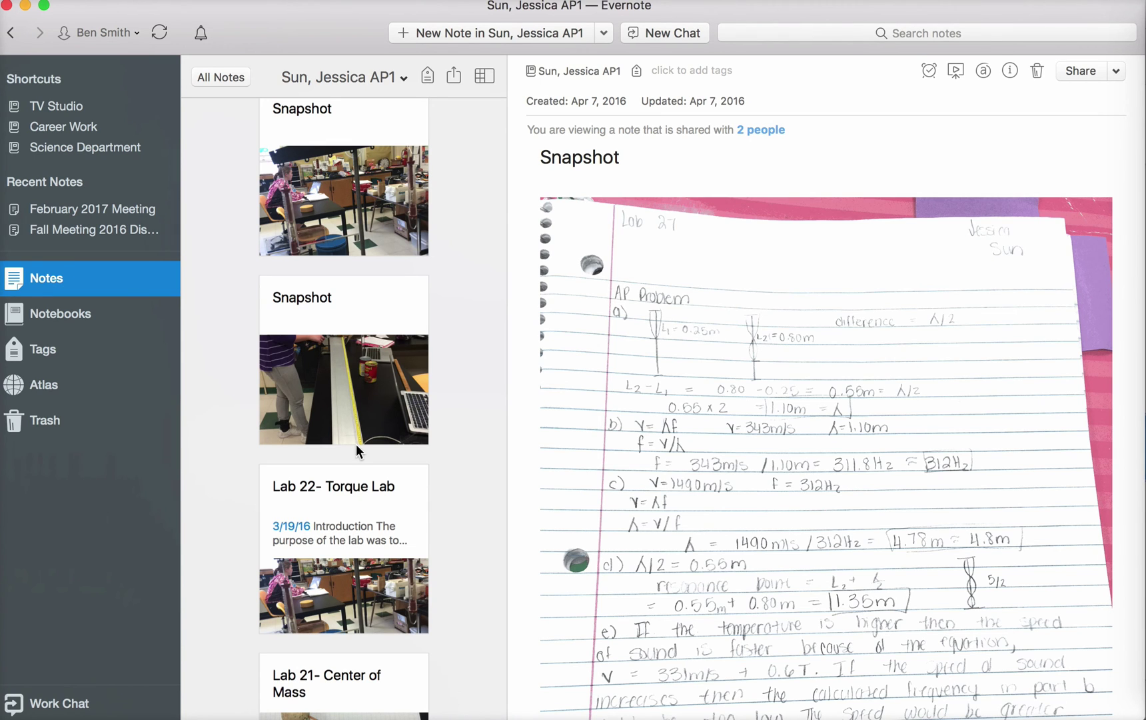
# Step: View the Snapshot notes of handwritten lab calculations, then return to the physics wiki
pyautogui.click(367, 412)
pyautogui.scroll(3, 376, 405)
pyautogui.scroll(5, 376, 406)
pyautogui.scroll(3, 385, 358)
pyautogui.click(394, 305)
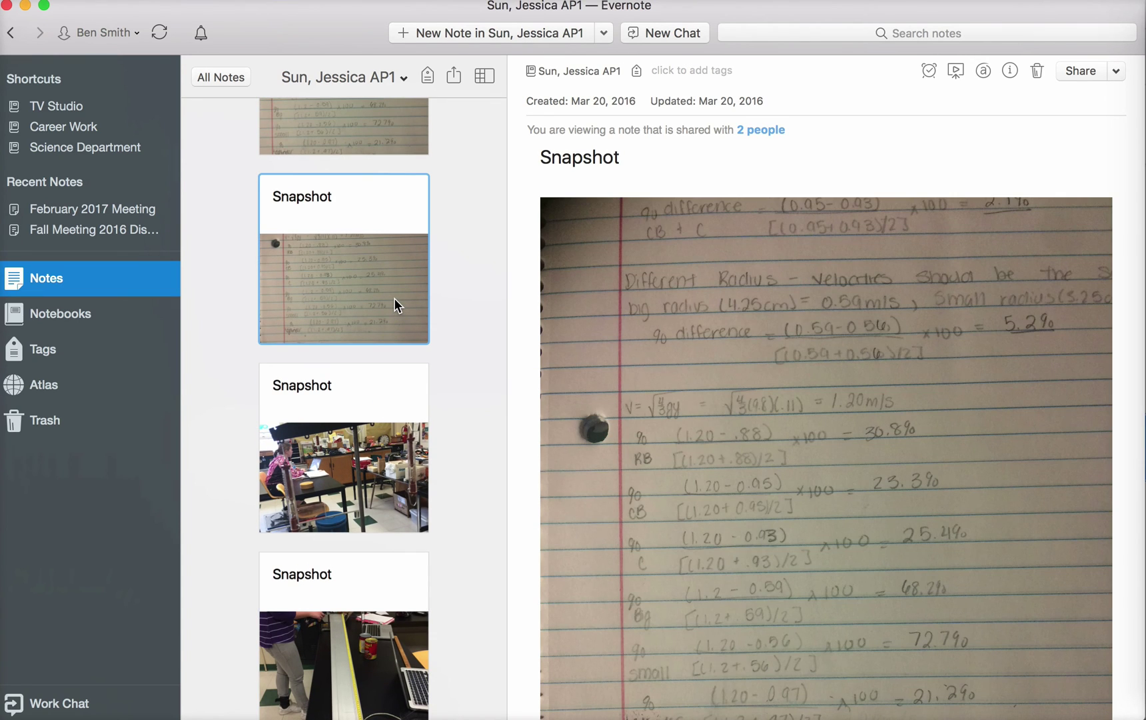
pyautogui.scroll(4, 395, 304)
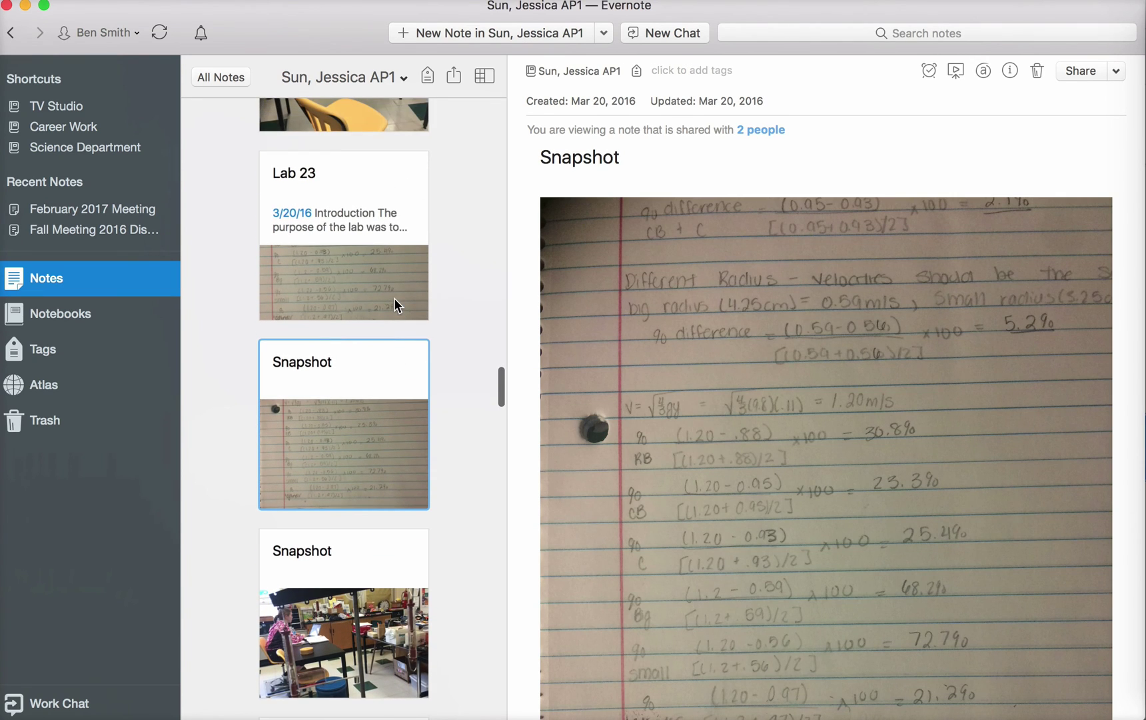
pyautogui.press('super+Tab')
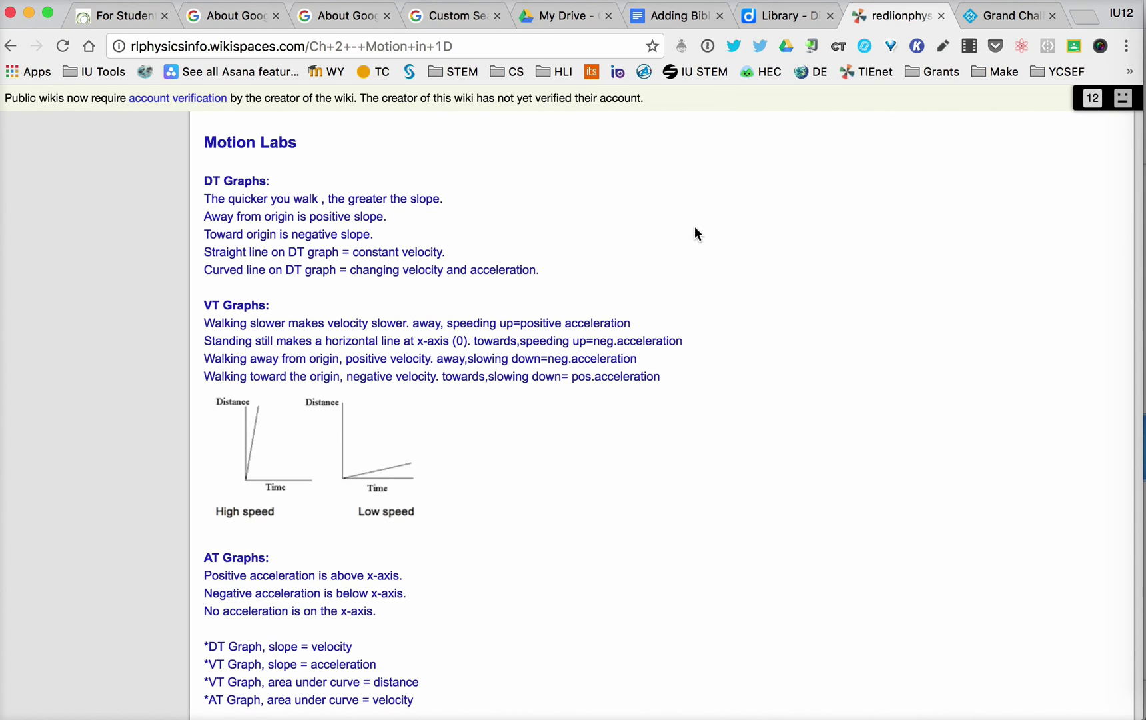
# Step: View the Grand Challenges for Engineering challenges list, then return to the ISTE Students page
pyautogui.click(1012, 16)
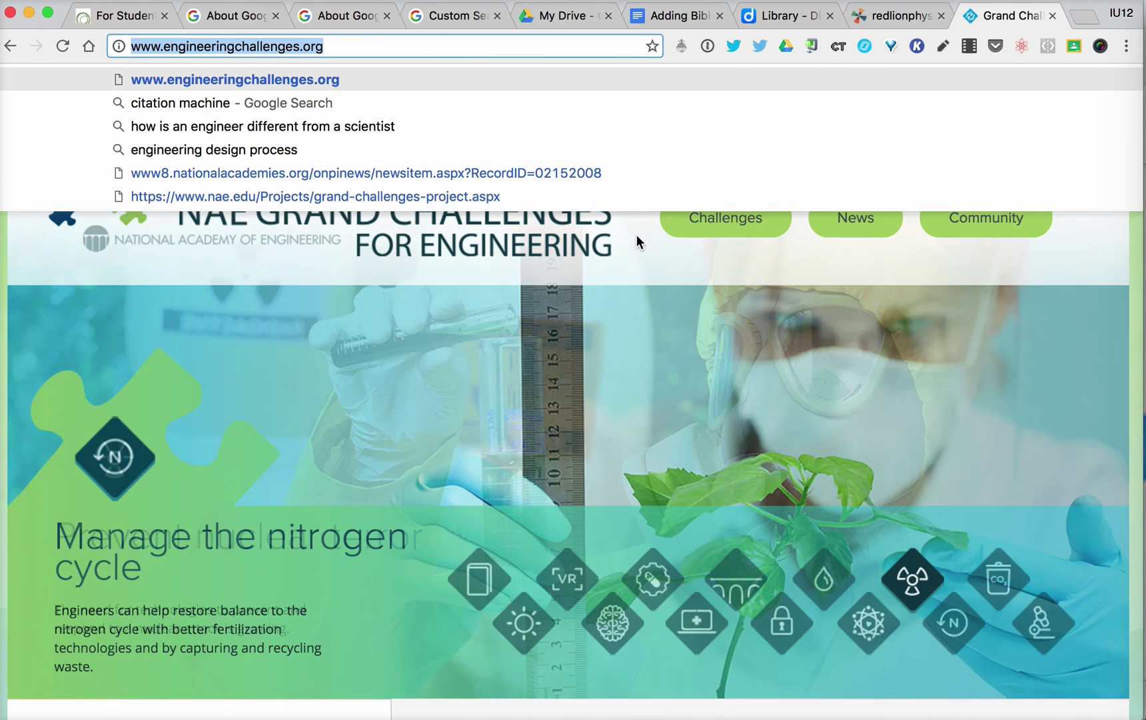
pyautogui.click(577, 264)
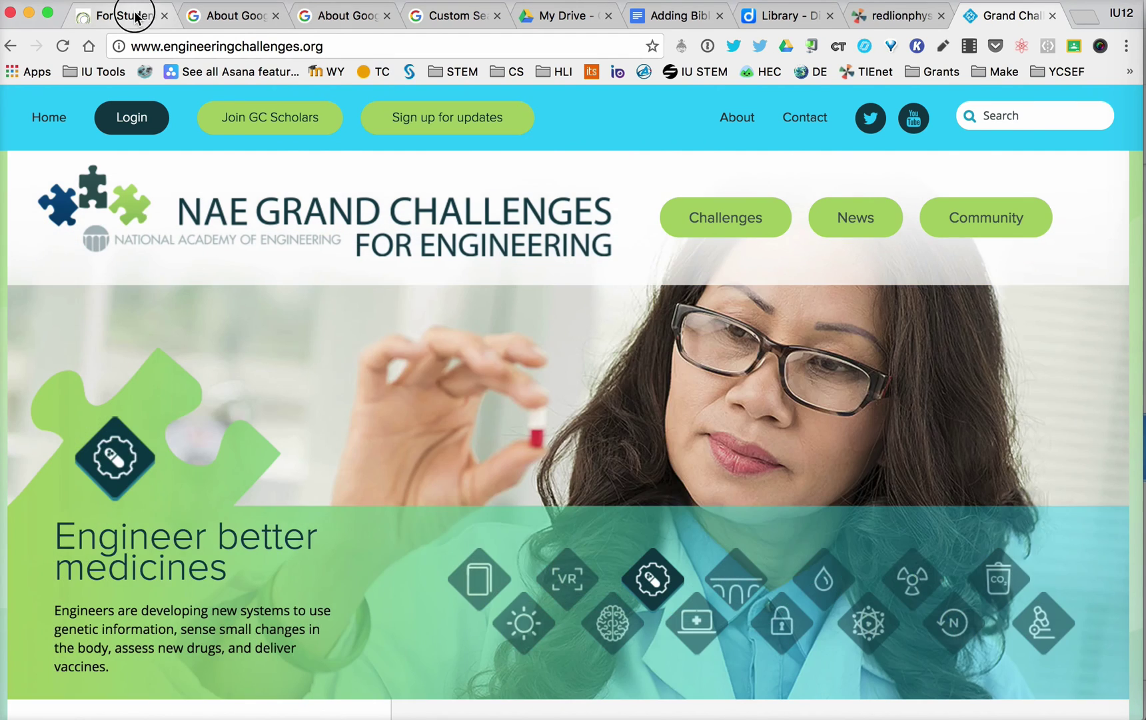
pyautogui.click(125, 15)
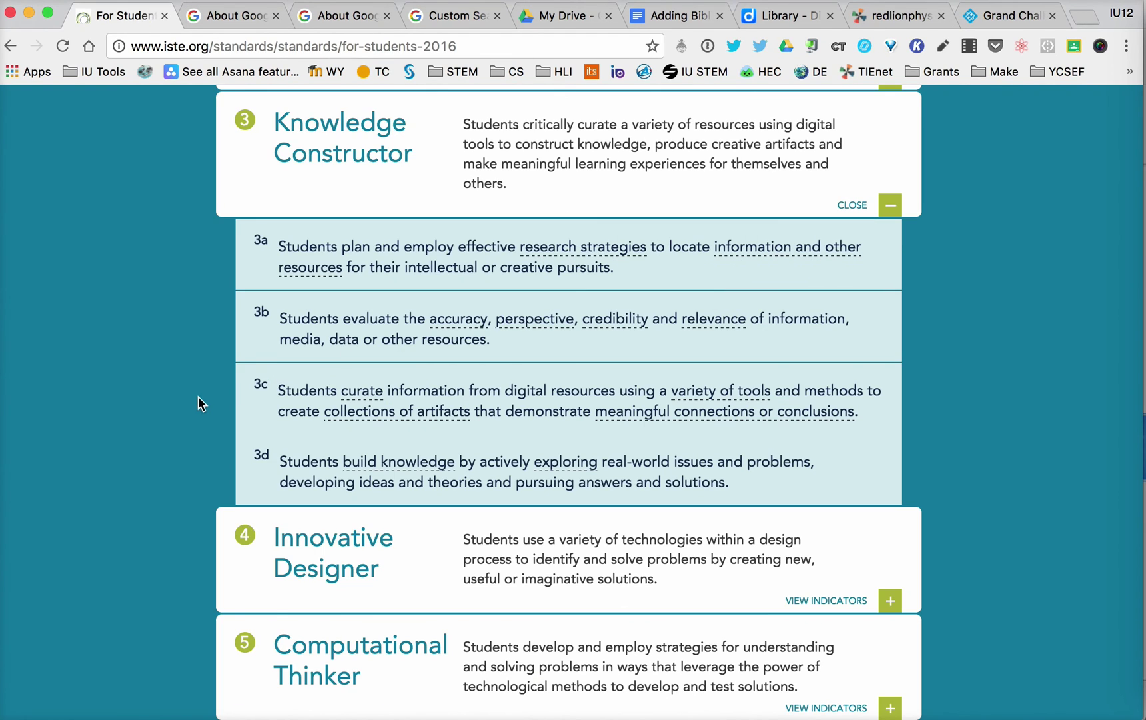